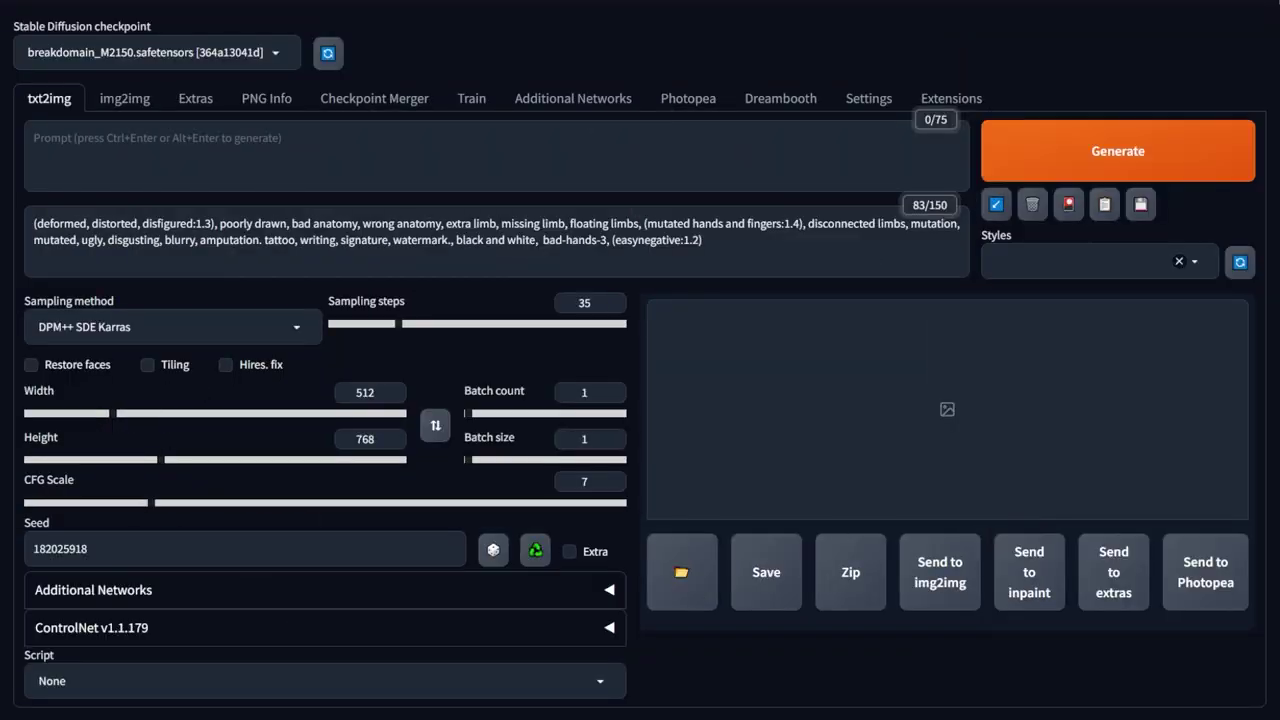
- Paste the cowboy-shot, white-shirt girl prompt into txt2img and generate an image
text(cowboy shot,((white shirt)),short tie,black tie,1 girl,shy, cute,black skirt, [(white background:1.35)::0.6], negative space, green eyes, purple hair, indoors, night, holding_flower <lora:蔷塞2:1>)
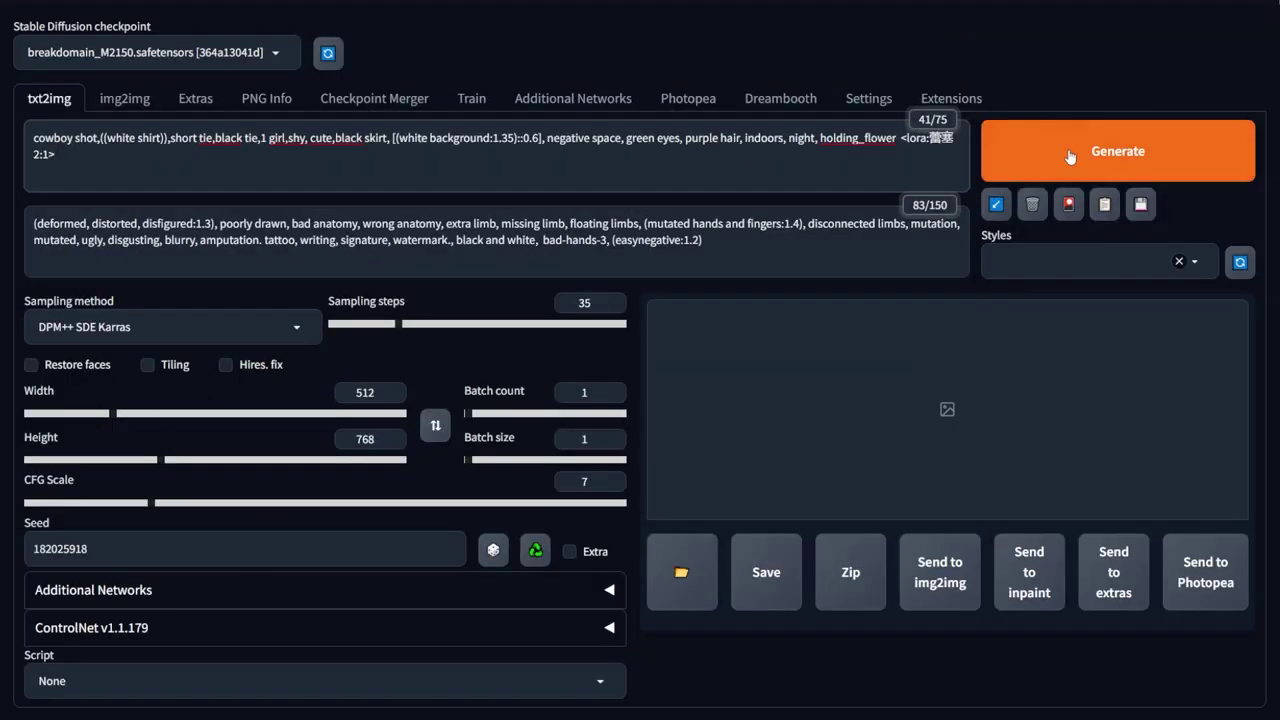
click(1069, 153)
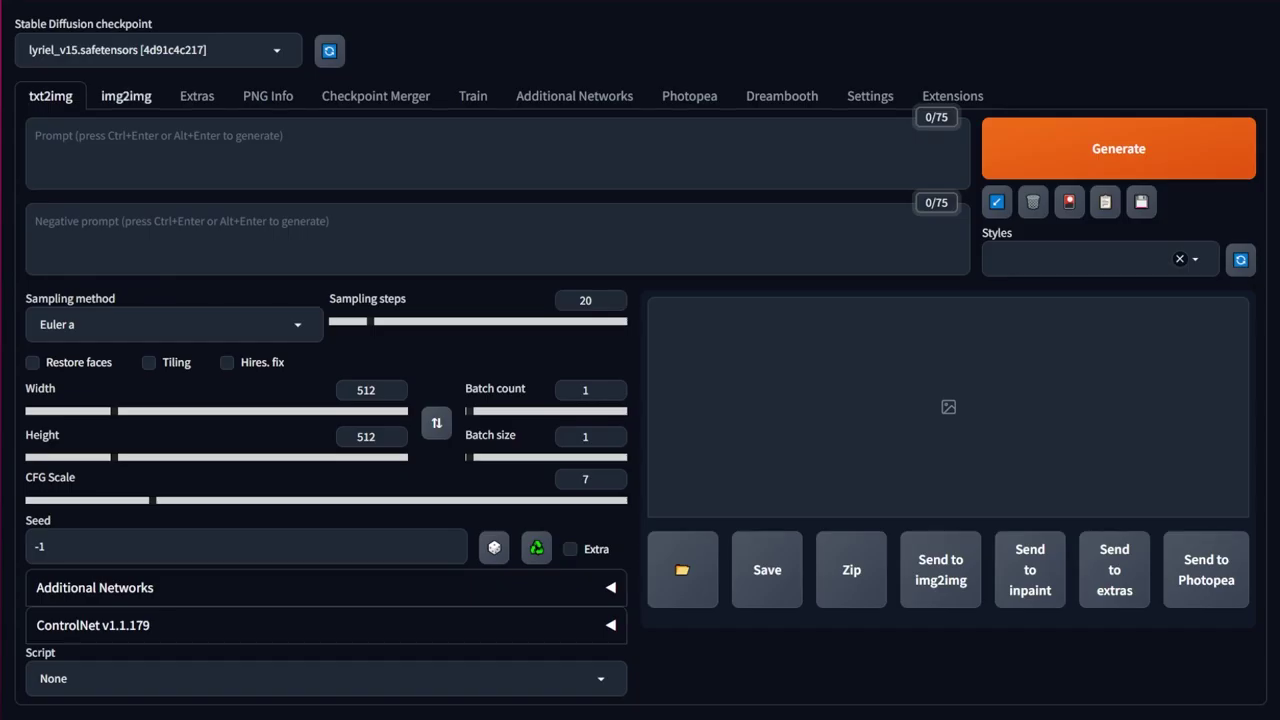
click(138, 102)
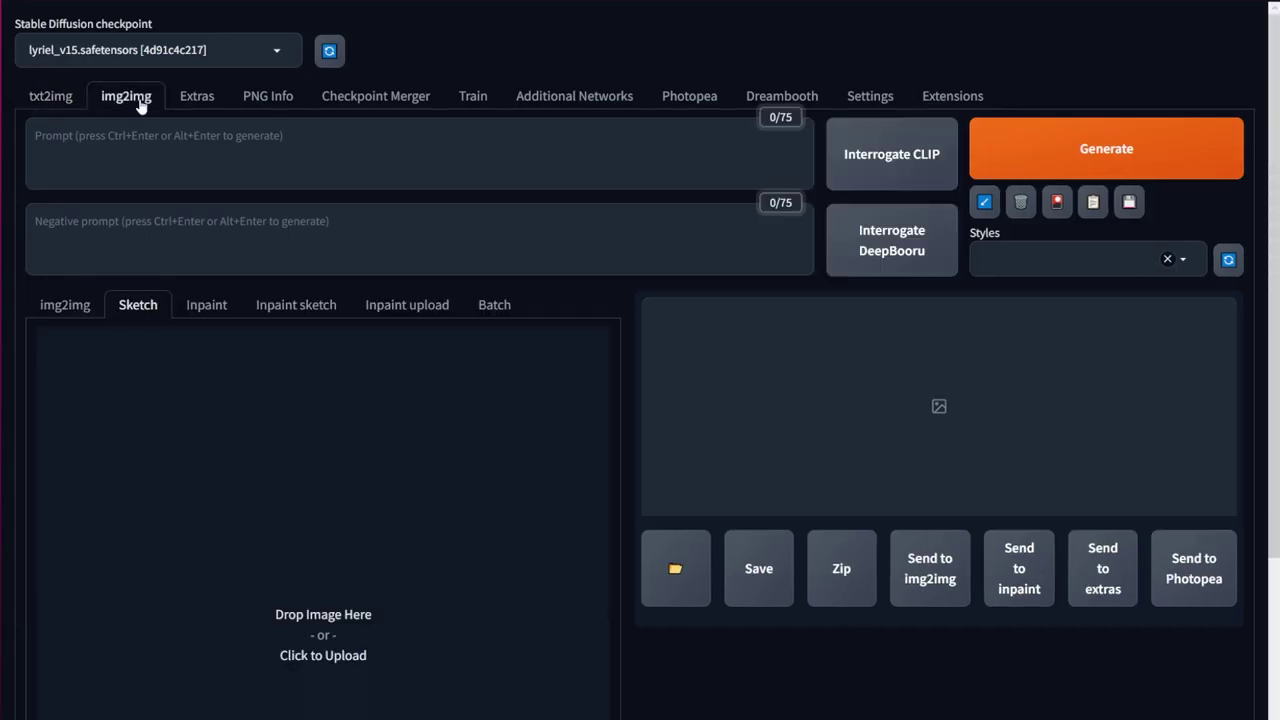
click(65, 305)
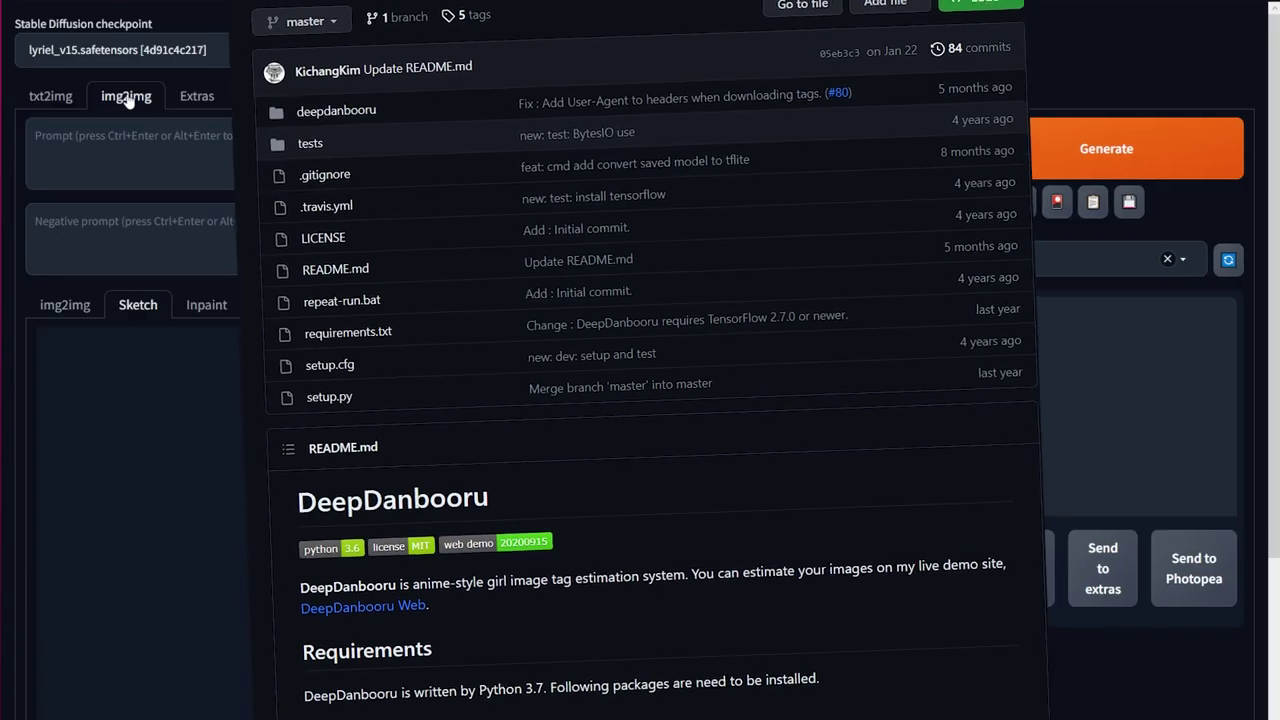
click(64, 305)
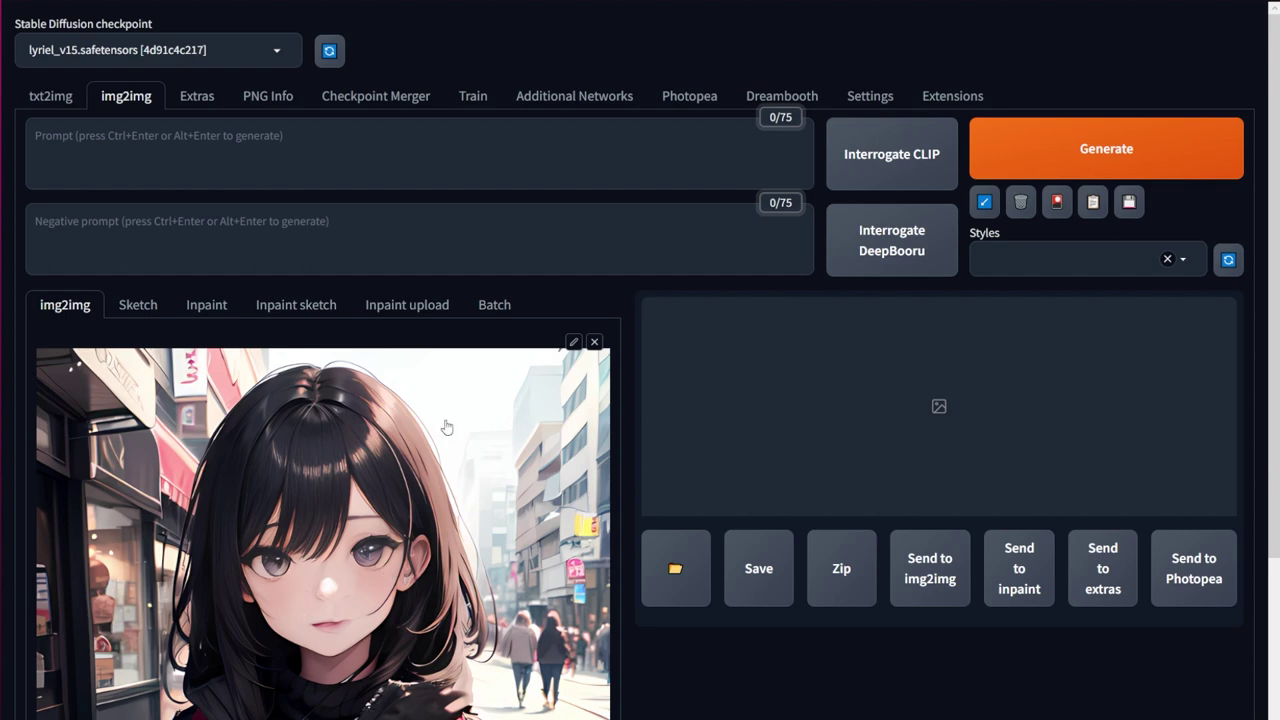
click(868, 268)
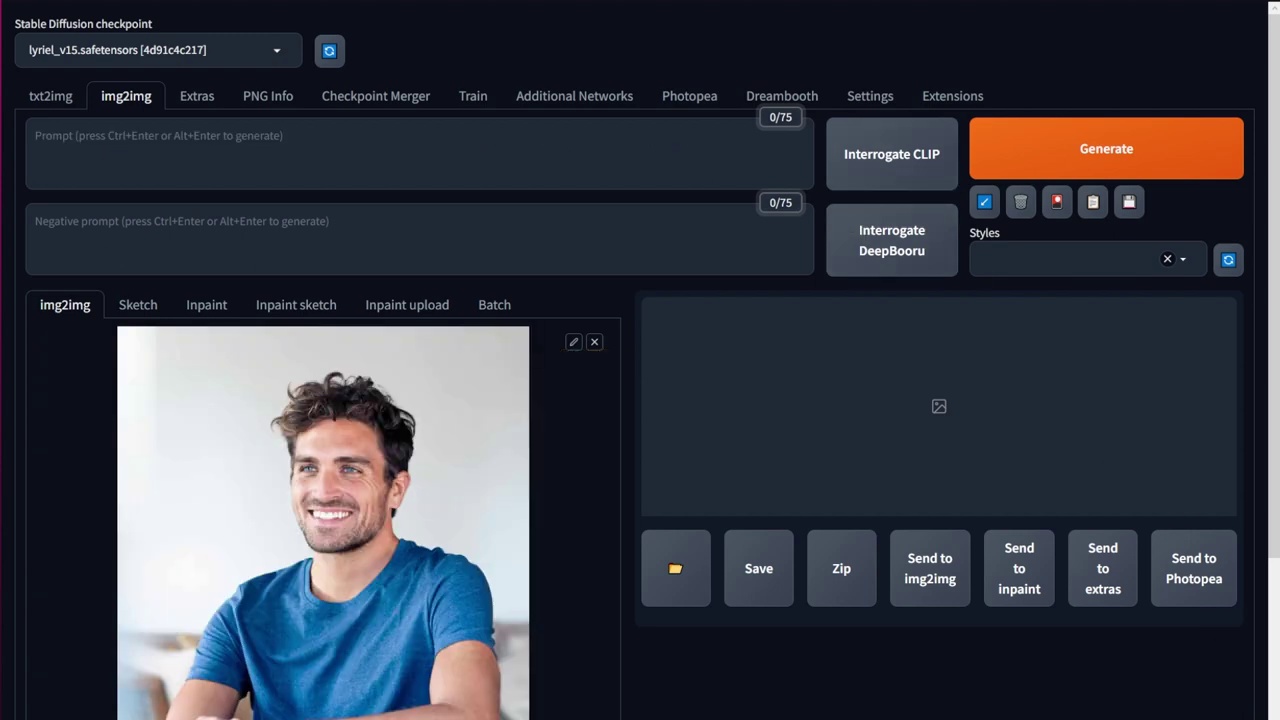
click(884, 165)
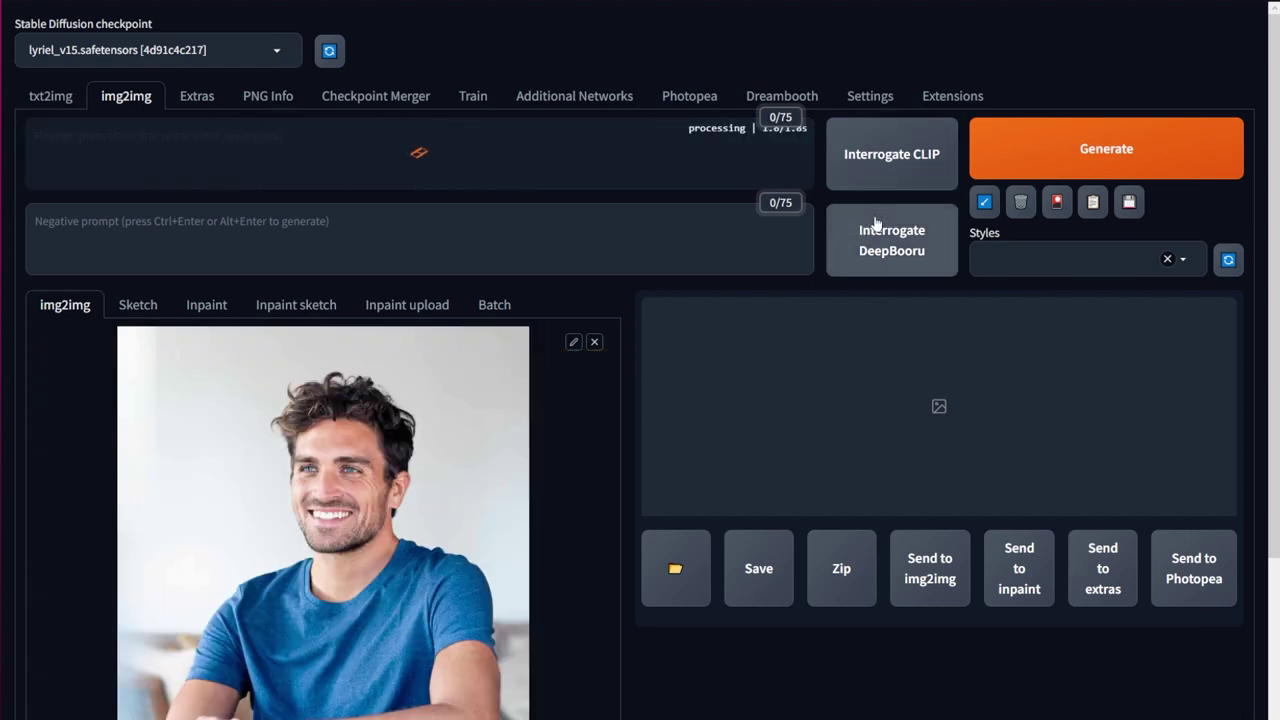
click(138, 304)
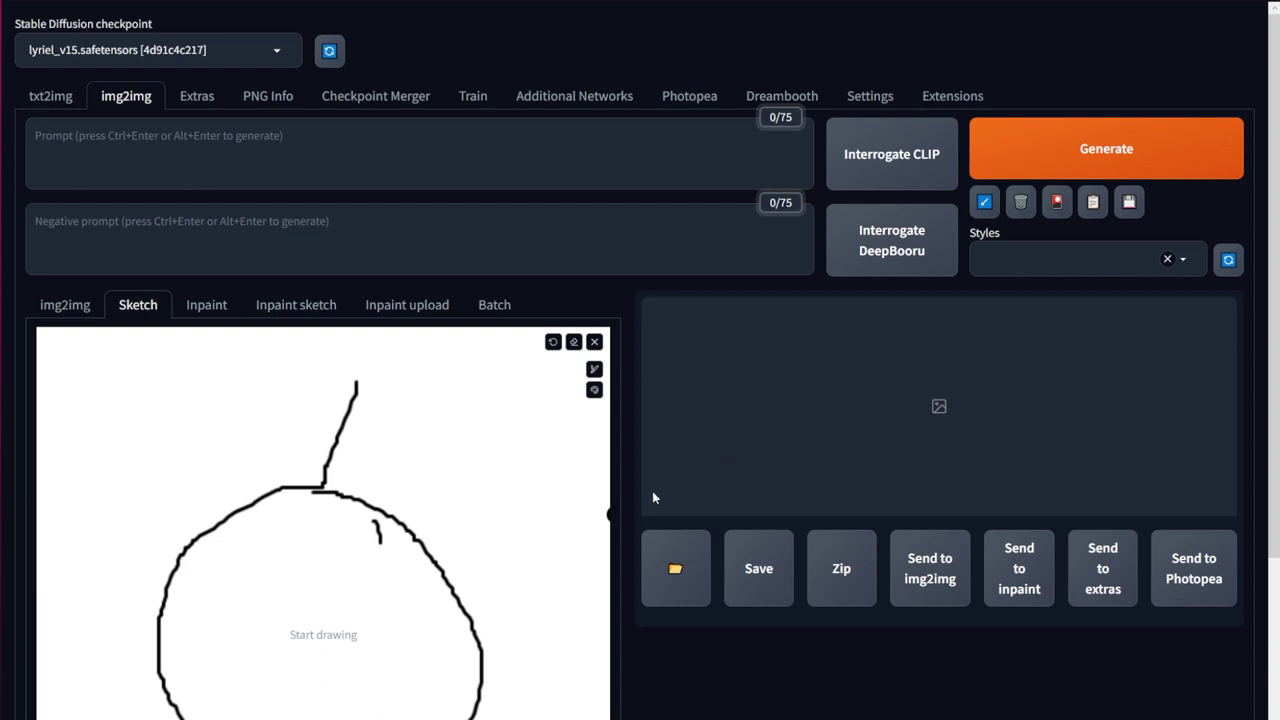
- Paste the quality negative prompt, write a red apple prompt, and generate apples from the sketch twice
text((worst quality:2, low quality:2), (zombie, sketch, interlocked fingers, comic))
drag(420, 221, 36, 215)
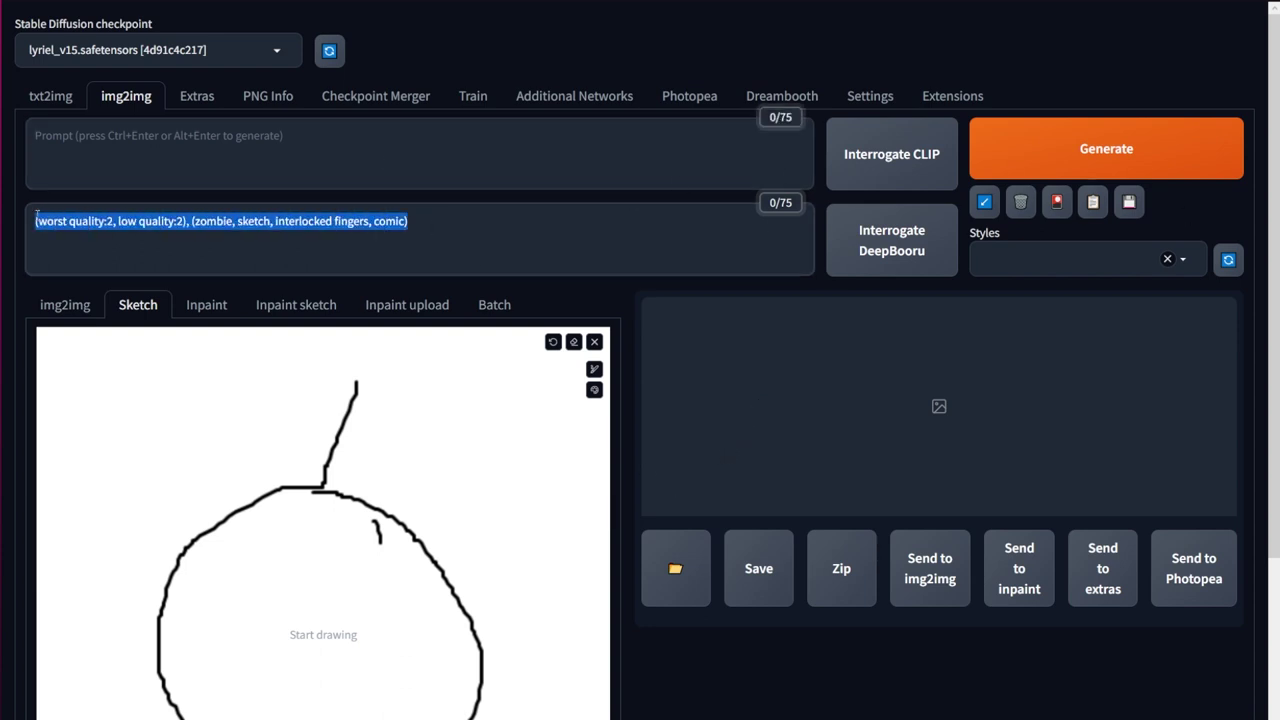
click(222, 164)
text(red apple)
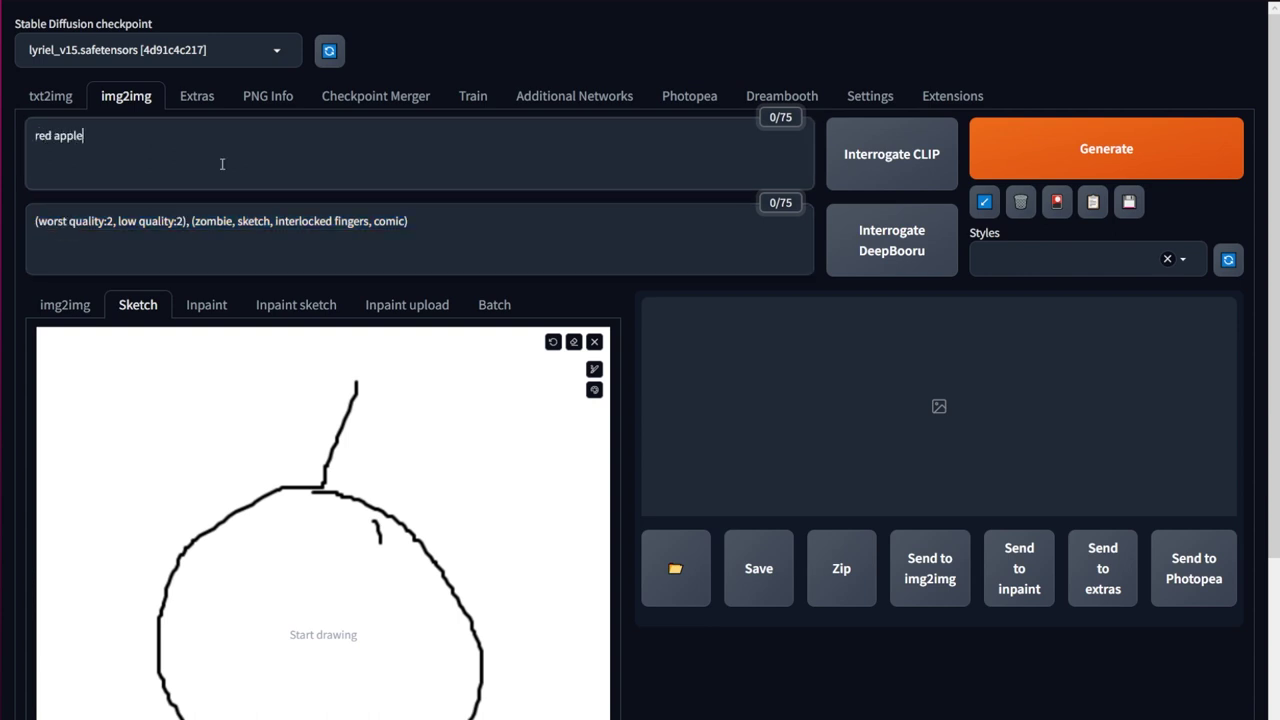
click(1049, 168)
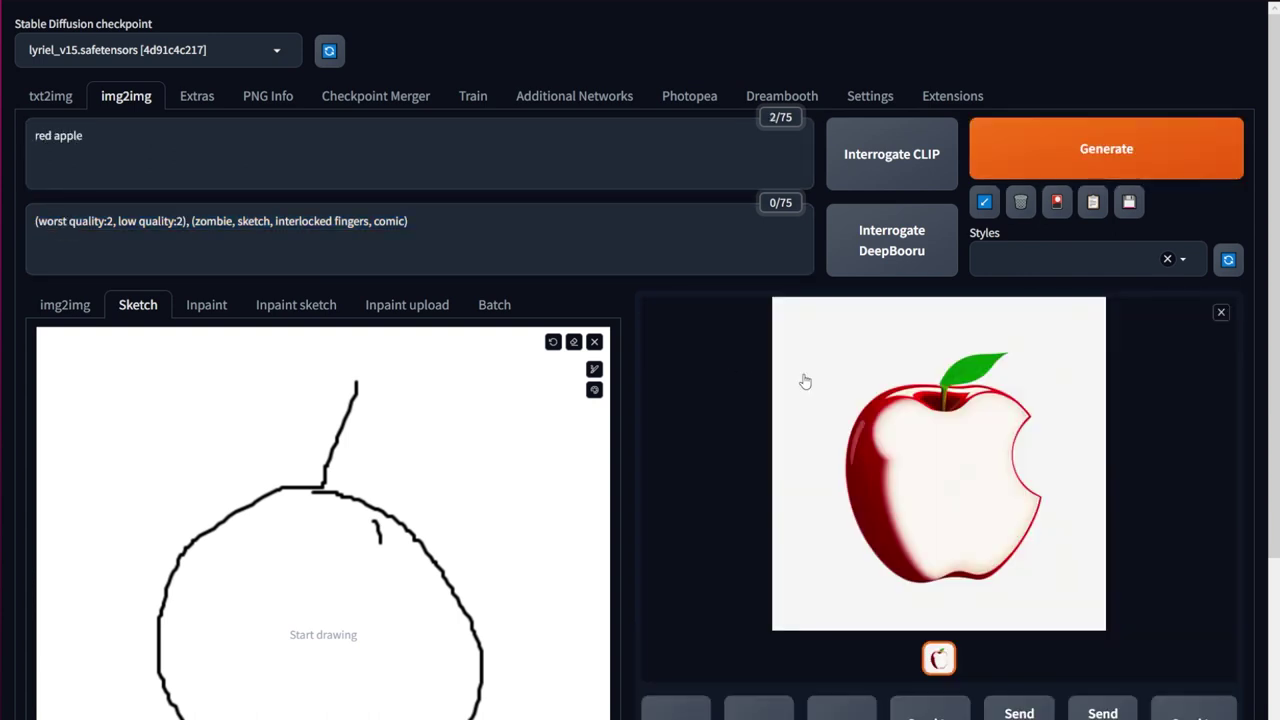
click(972, 408)
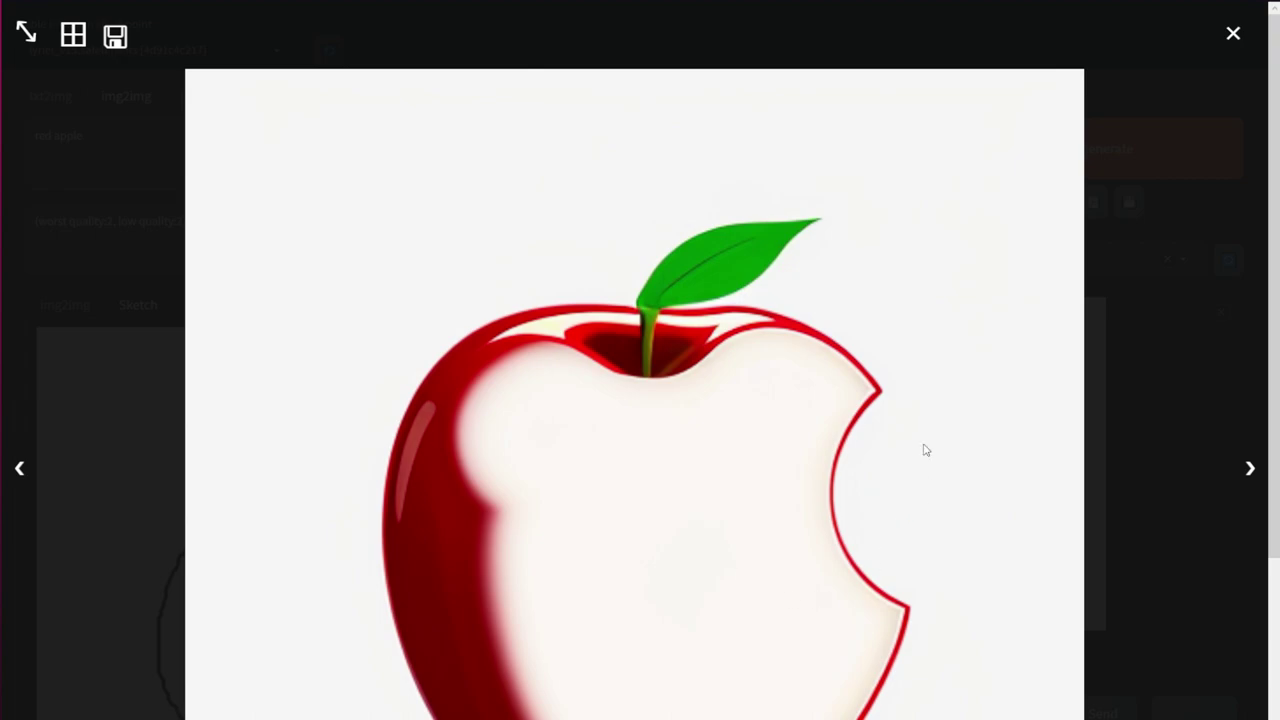
click(1106, 420)
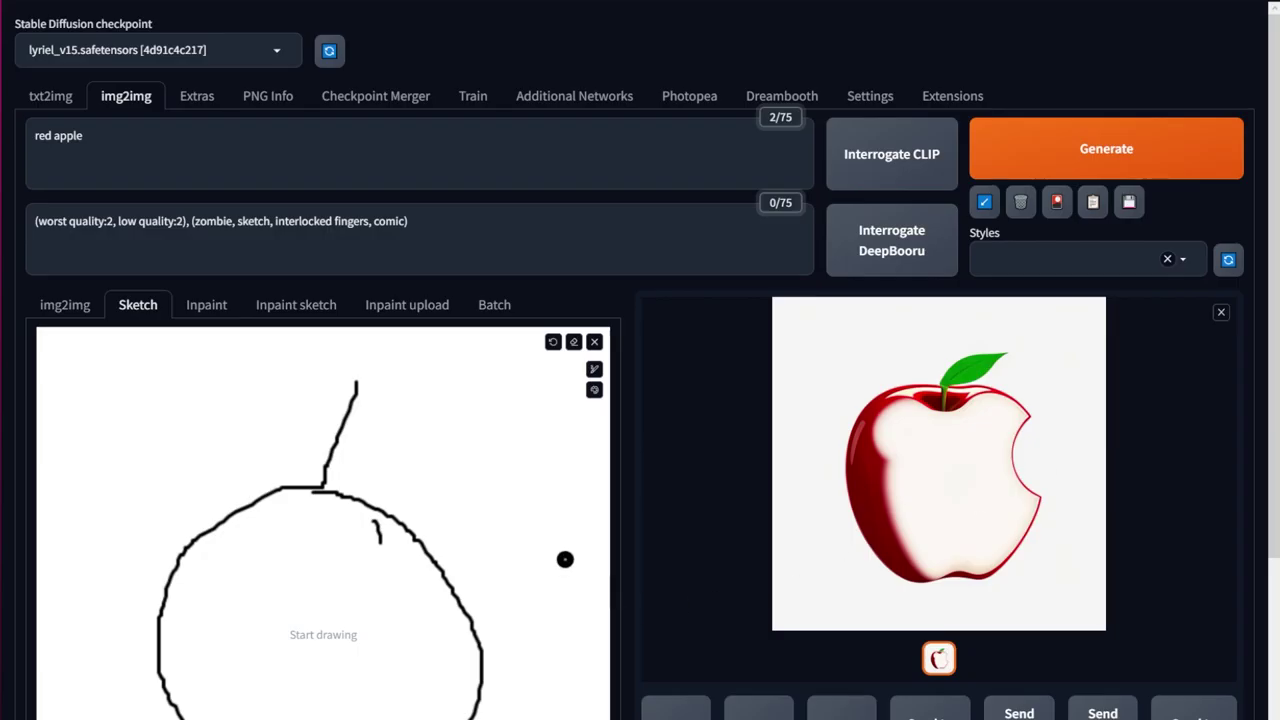
click(1105, 148)
- Change the prompt to 'cherry' and generate from the sketch
click(177, 125)
key(ctrl+a)
text(cherry)
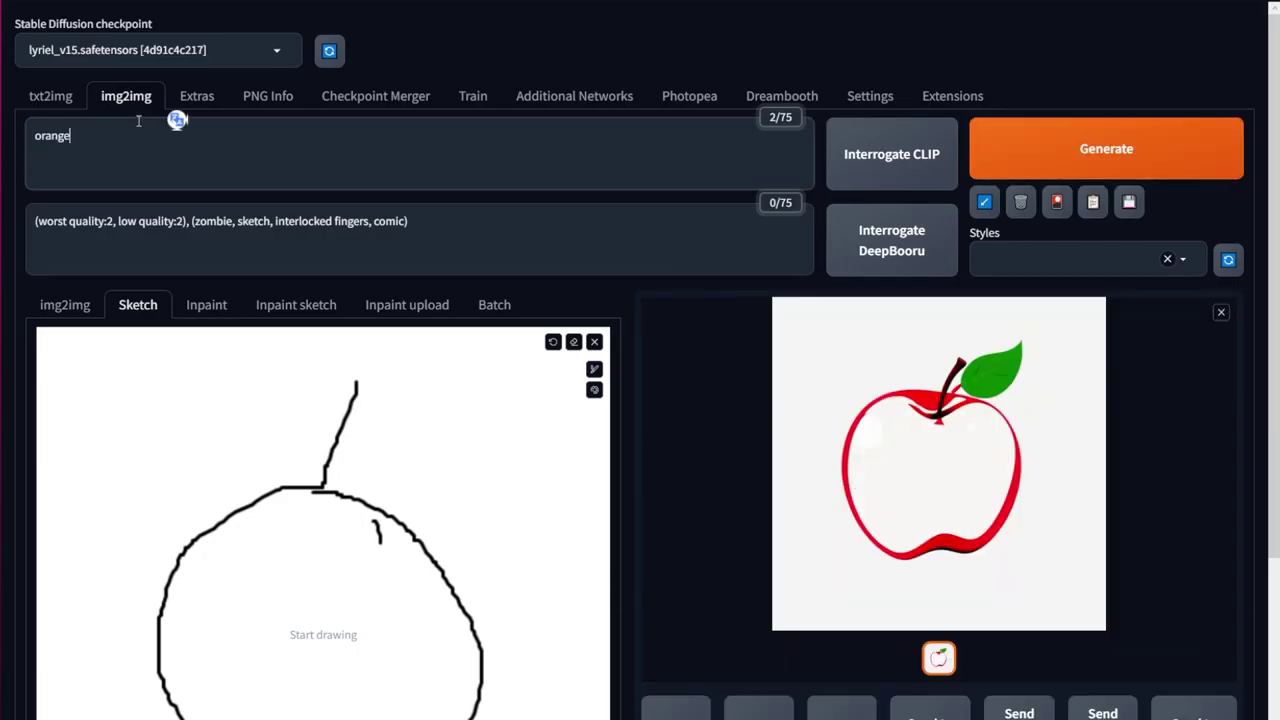
key(ctrl+Return)
- Sketch a table top with legs under the apple on the canvas
scroll(480, 508, down, 3)
mouse_move(40, 497)
mouse_down()
mouse_move(76, 481)
mouse_move(279, 467)
mouse_move(605, 460)
mouse_move(575, 485)
mouse_move(576, 580)
mouse_up()
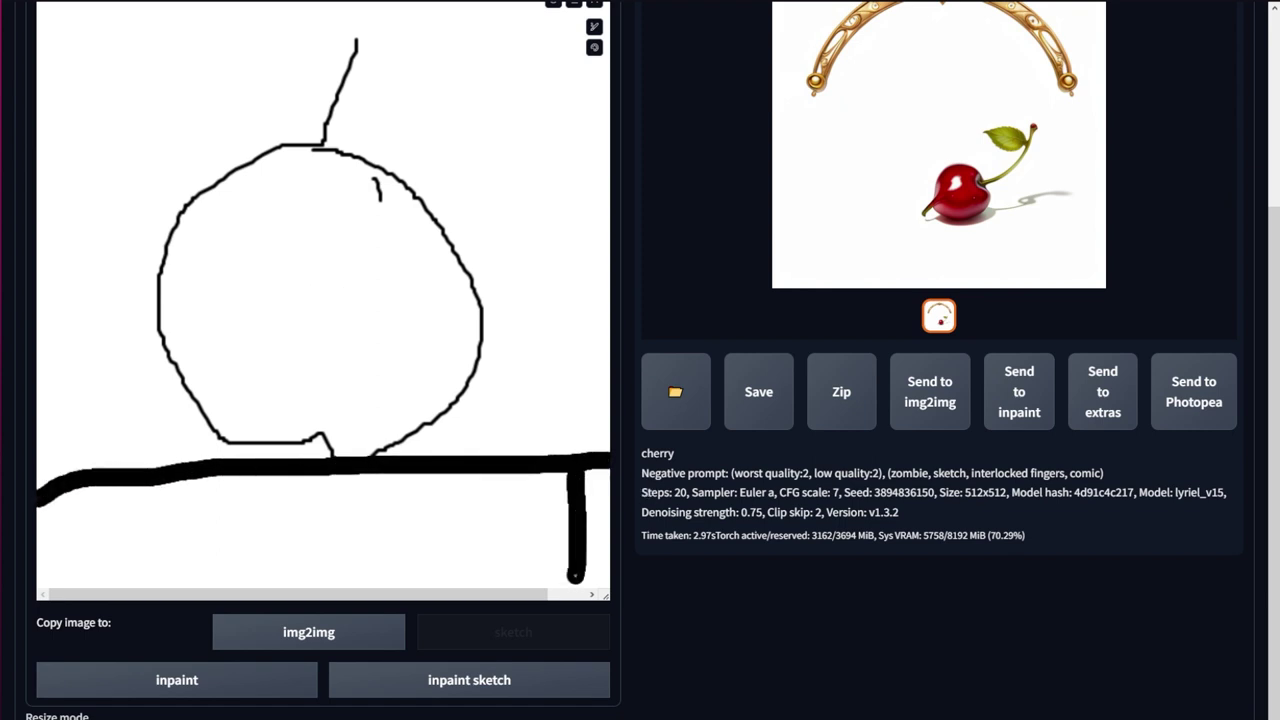
drag(98, 486, 99, 570)
- Change the prompt to 'apple on table', generate, and view the result at full size
scroll(320, 360, up, 3)
click(177, 149)
key(ctrl+a)
text(apple on)
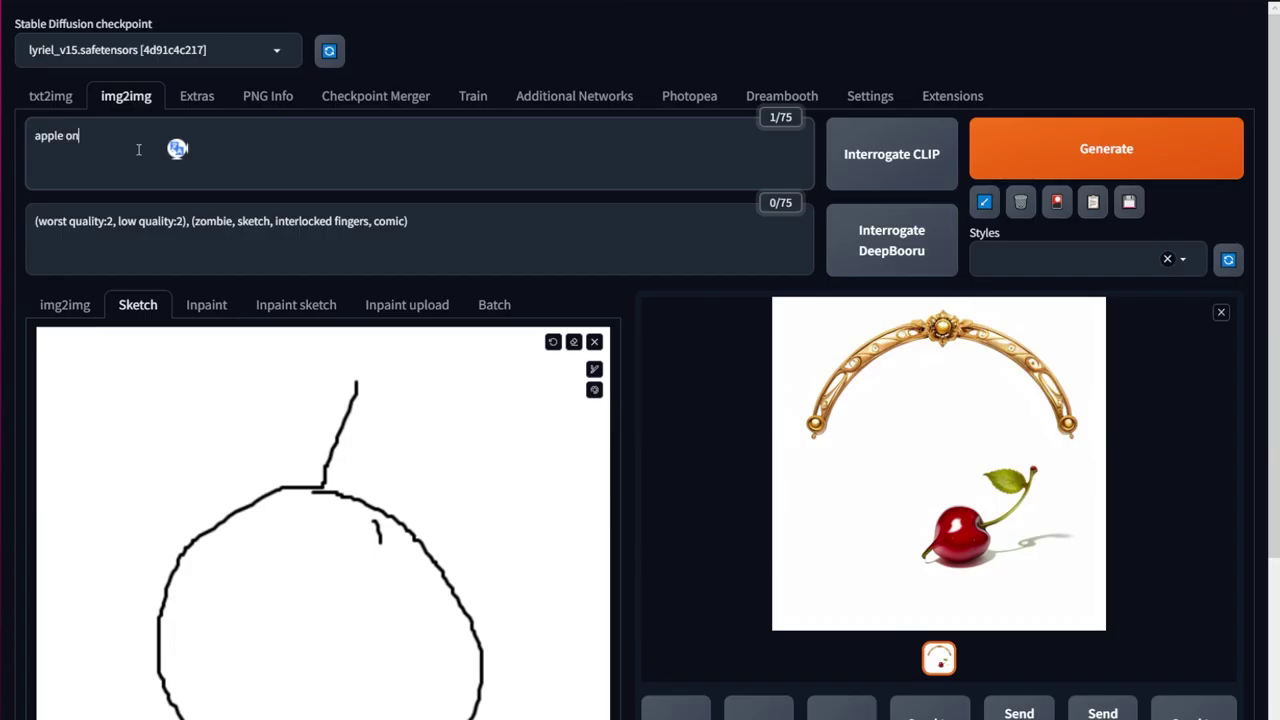
text( table)
click(1022, 150)
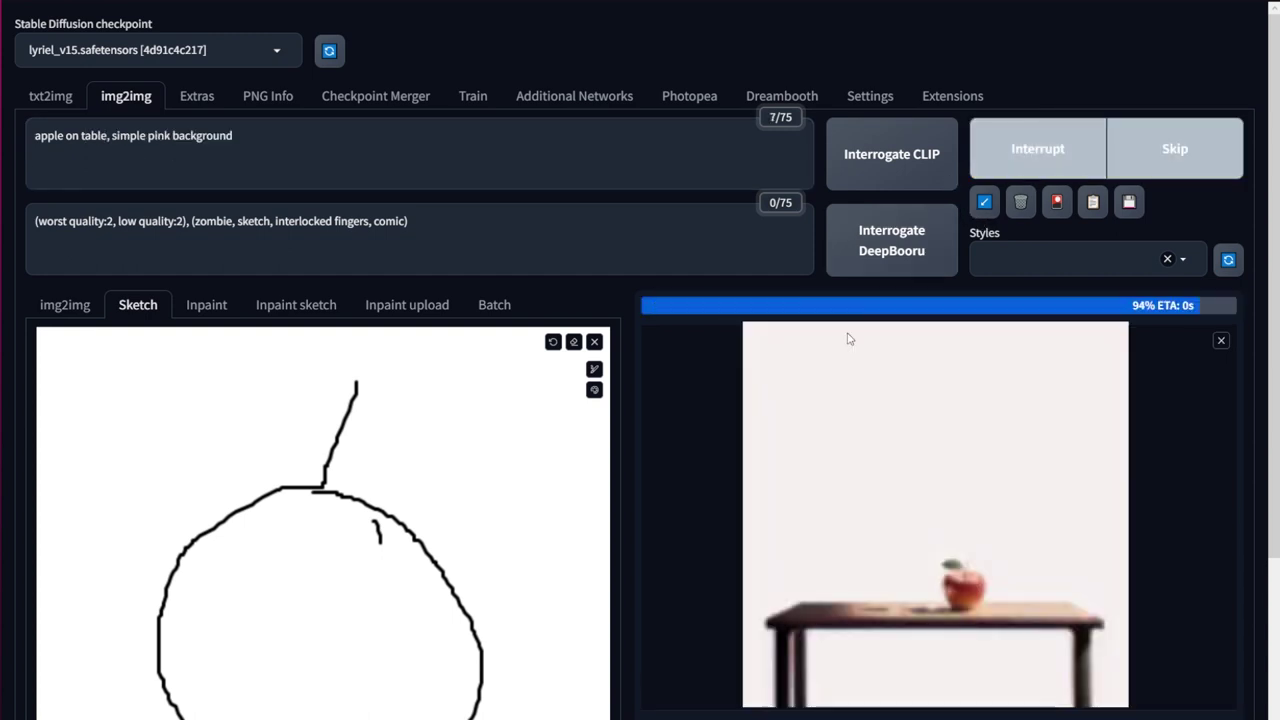
click(889, 406)
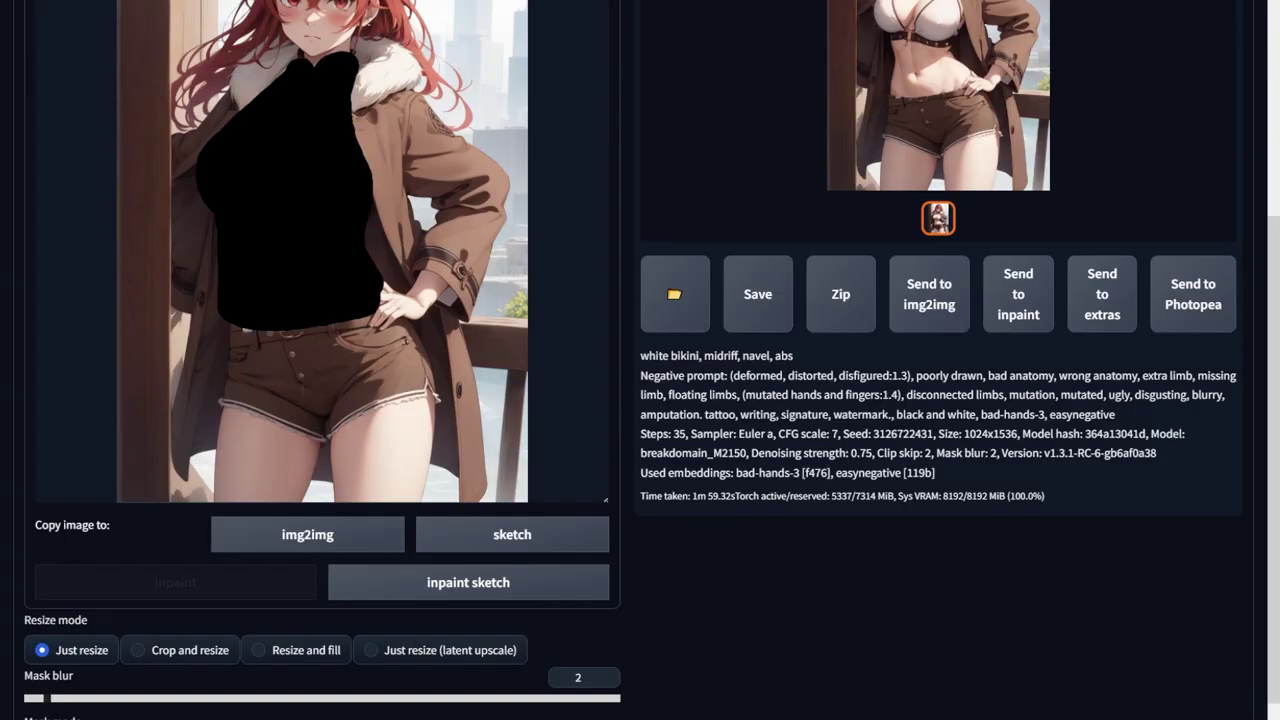
scroll(640, 400, up, 4)
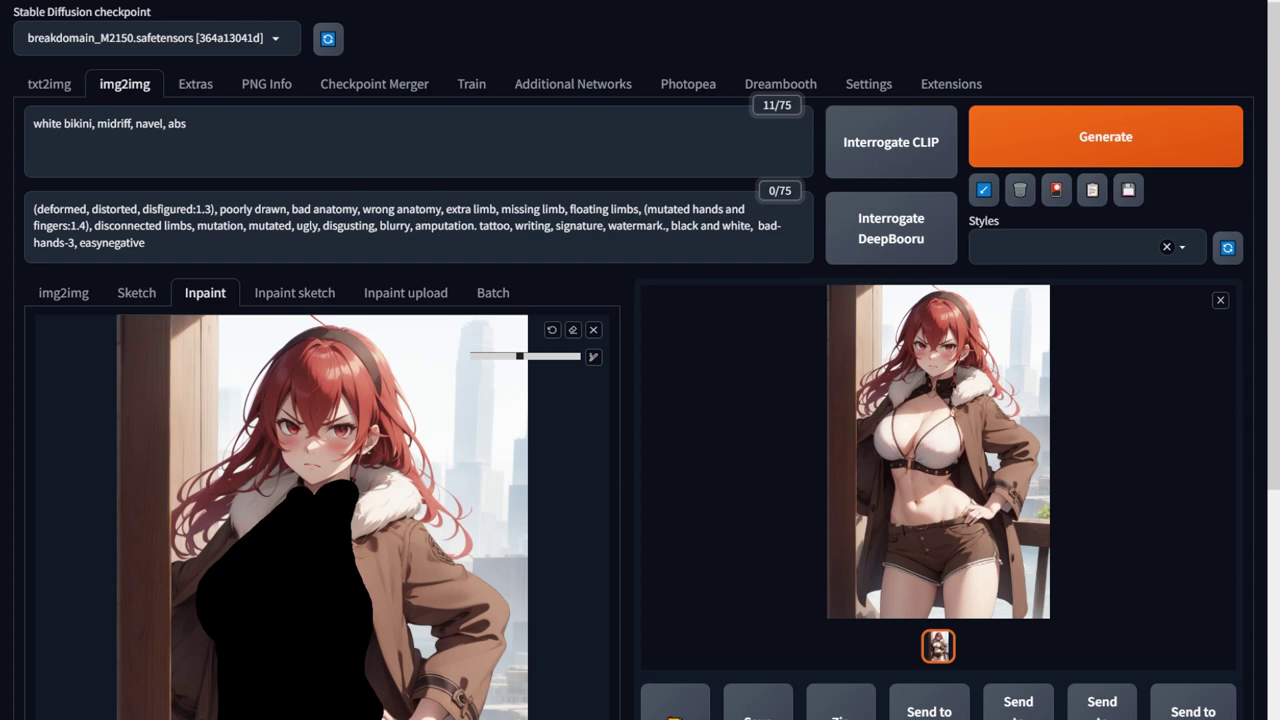
click(52, 88)
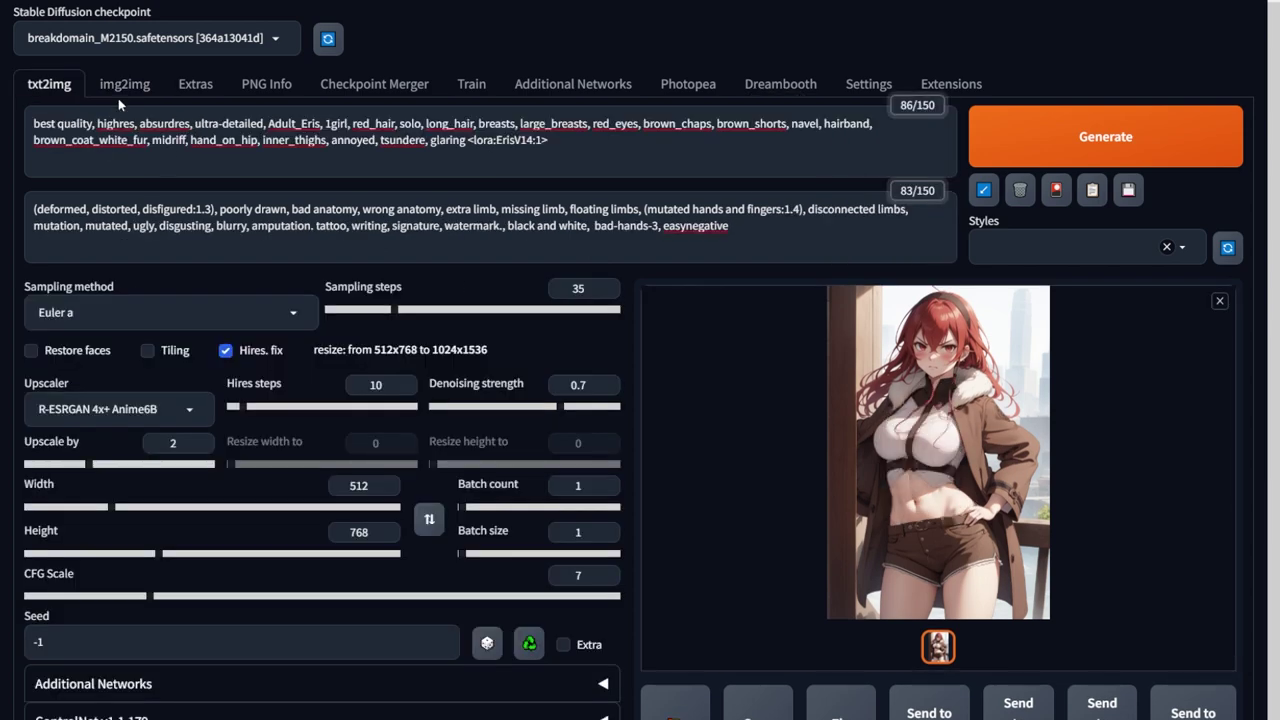
click(124, 84)
scroll(350, 390, down, 2)
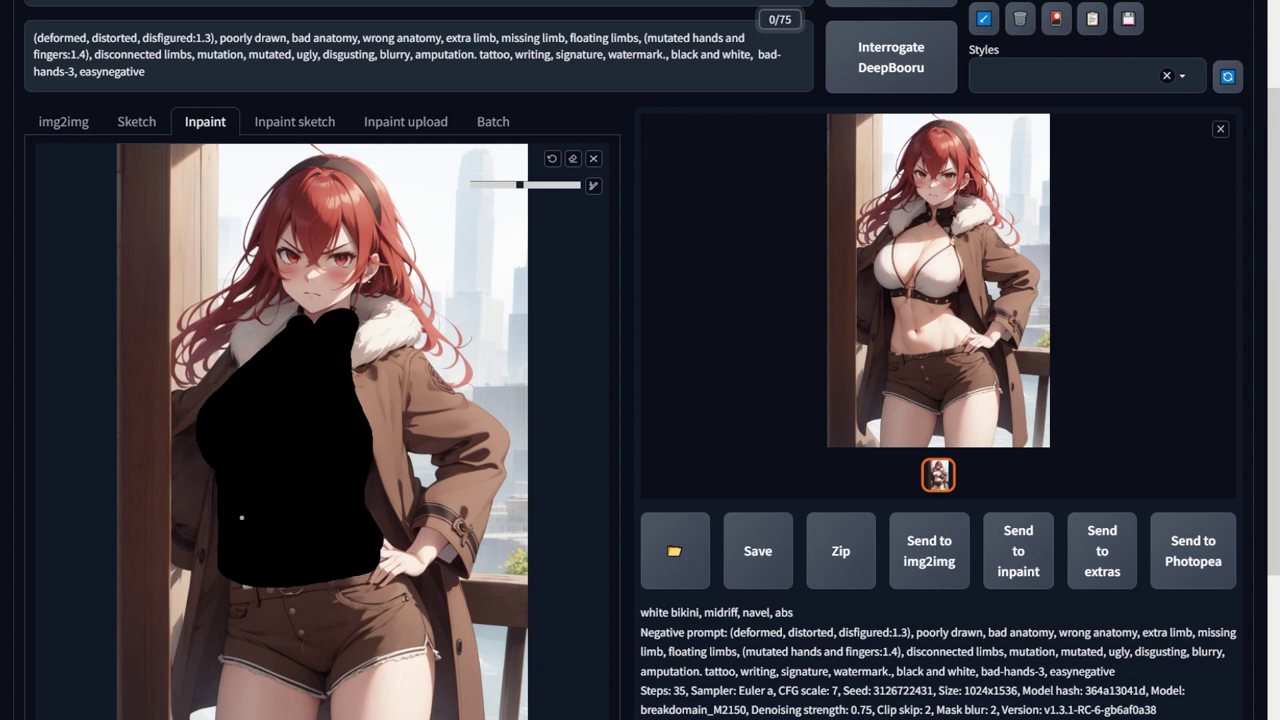
scroll(886, 320, up, 2)
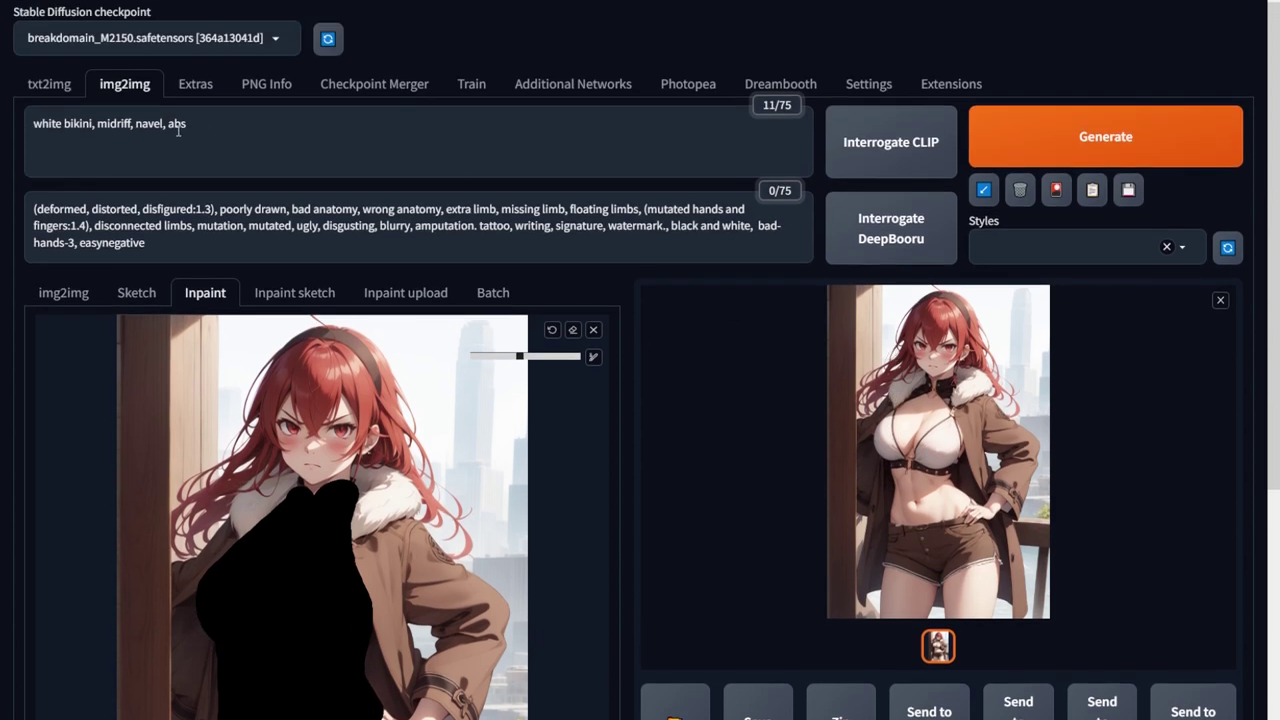
click(887, 515)
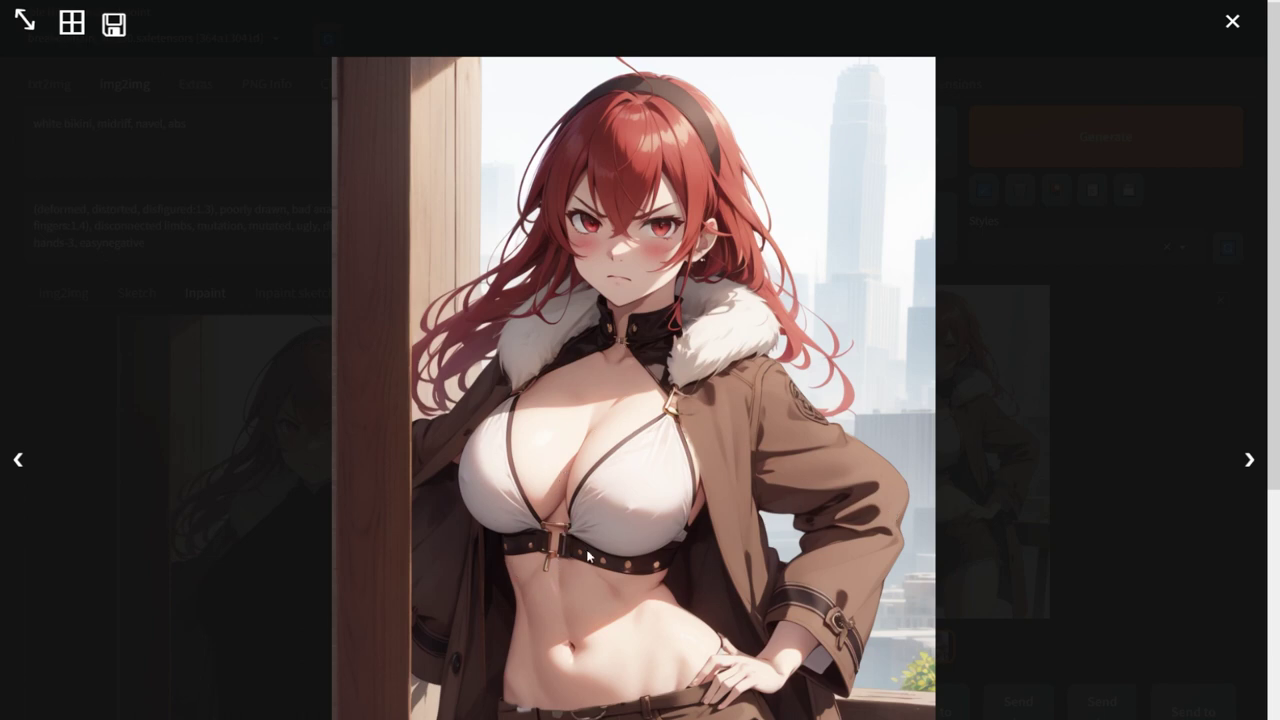
click(1030, 406)
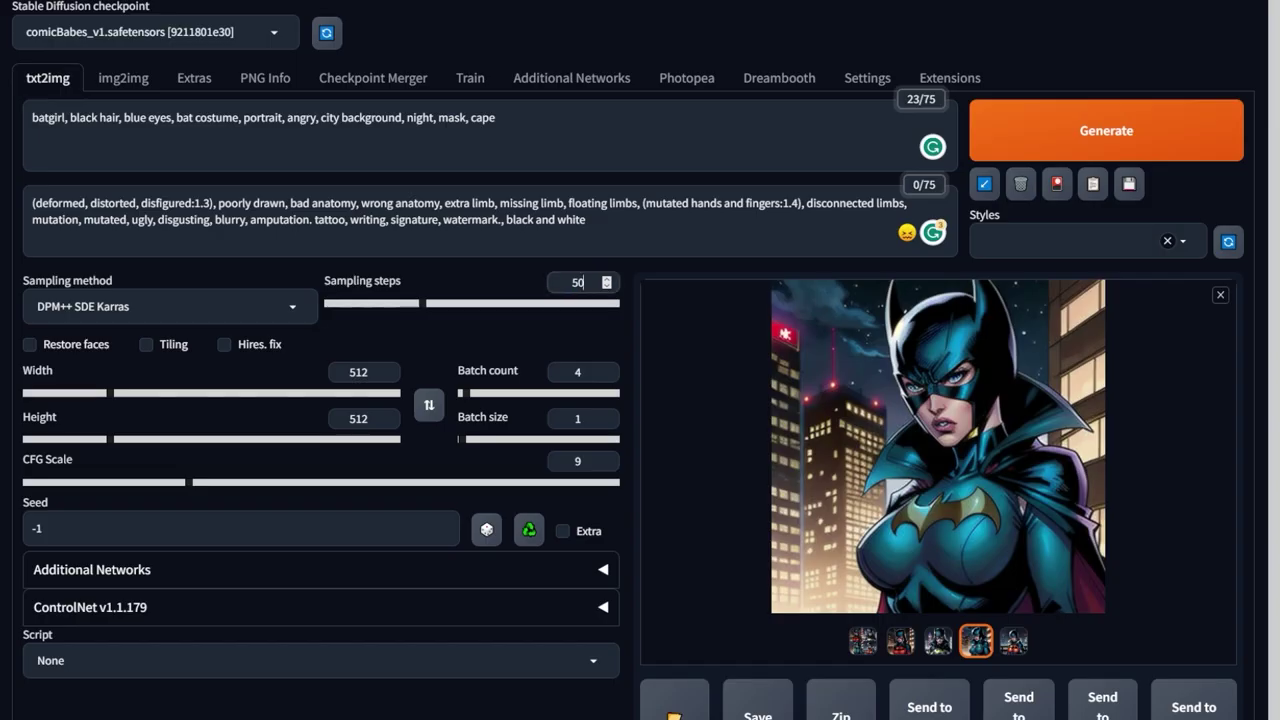
- Set sampling steps to 35 and image height to 768
text(35)
click(358, 418)
text(768)
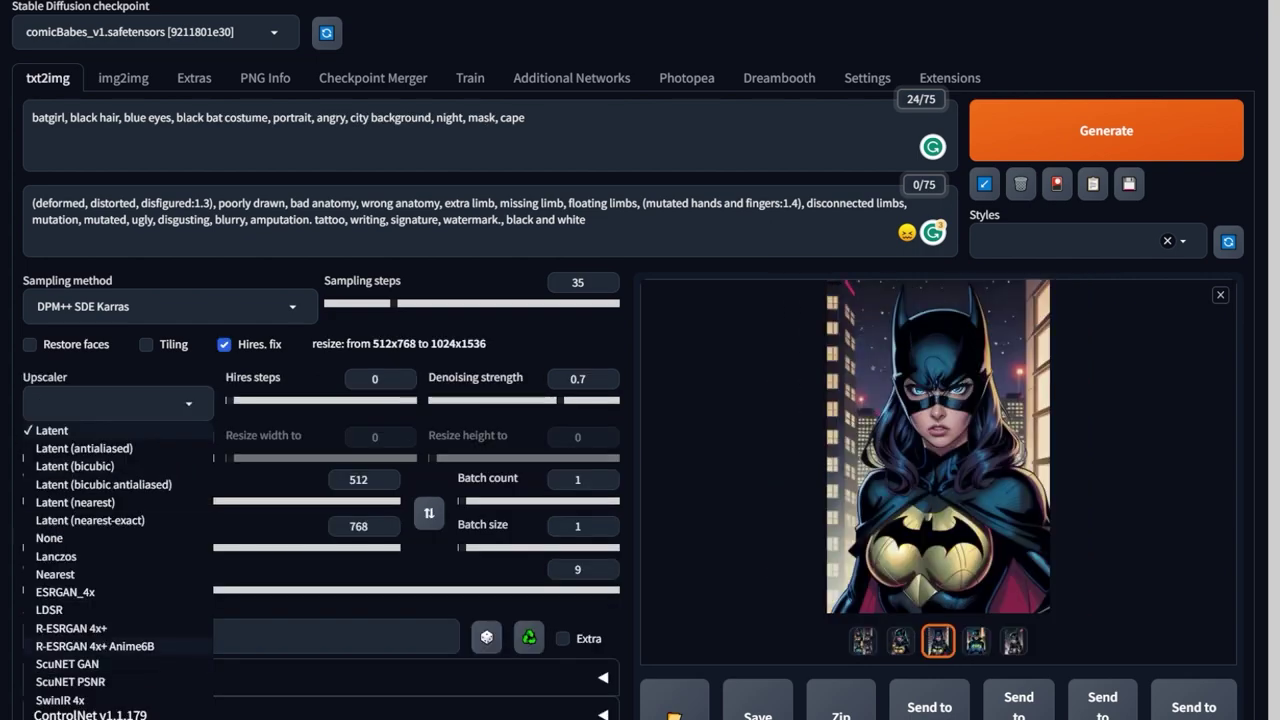
- Choose R-ESRGAN 4x+ Anime6B as the Hires. fix upscaler and generate
click(100, 650)
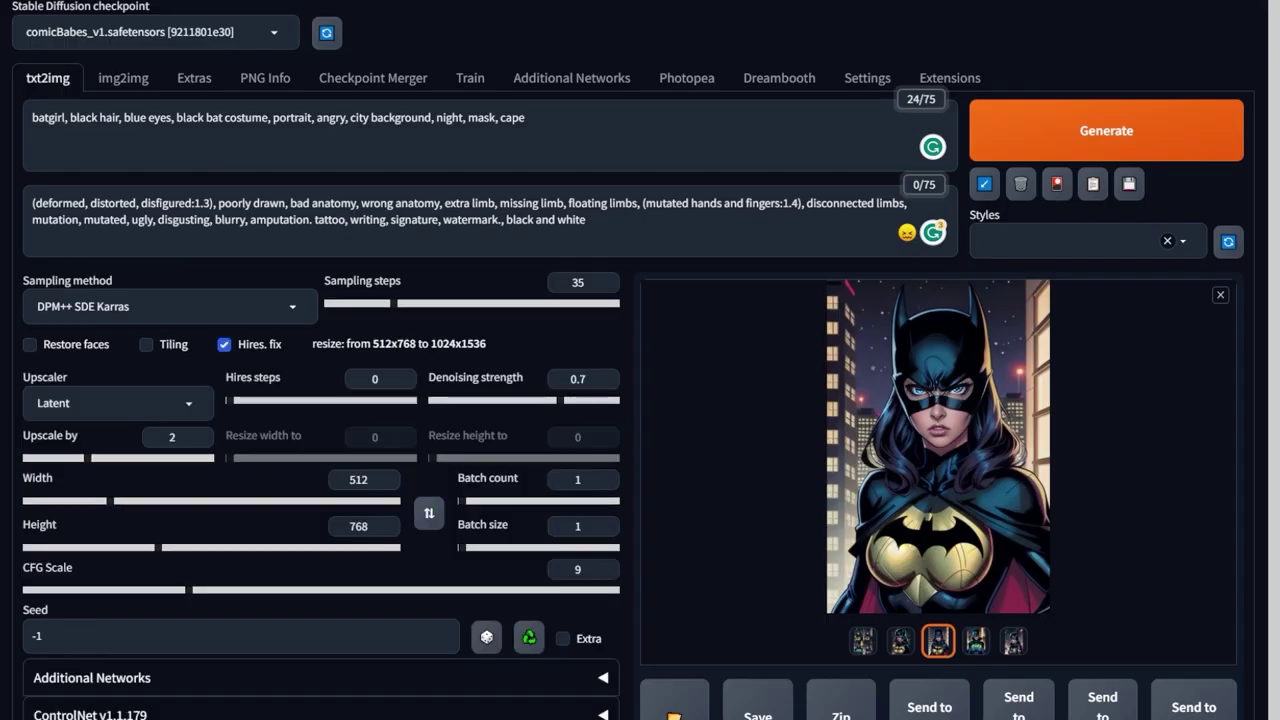
click(110, 403)
click(85, 651)
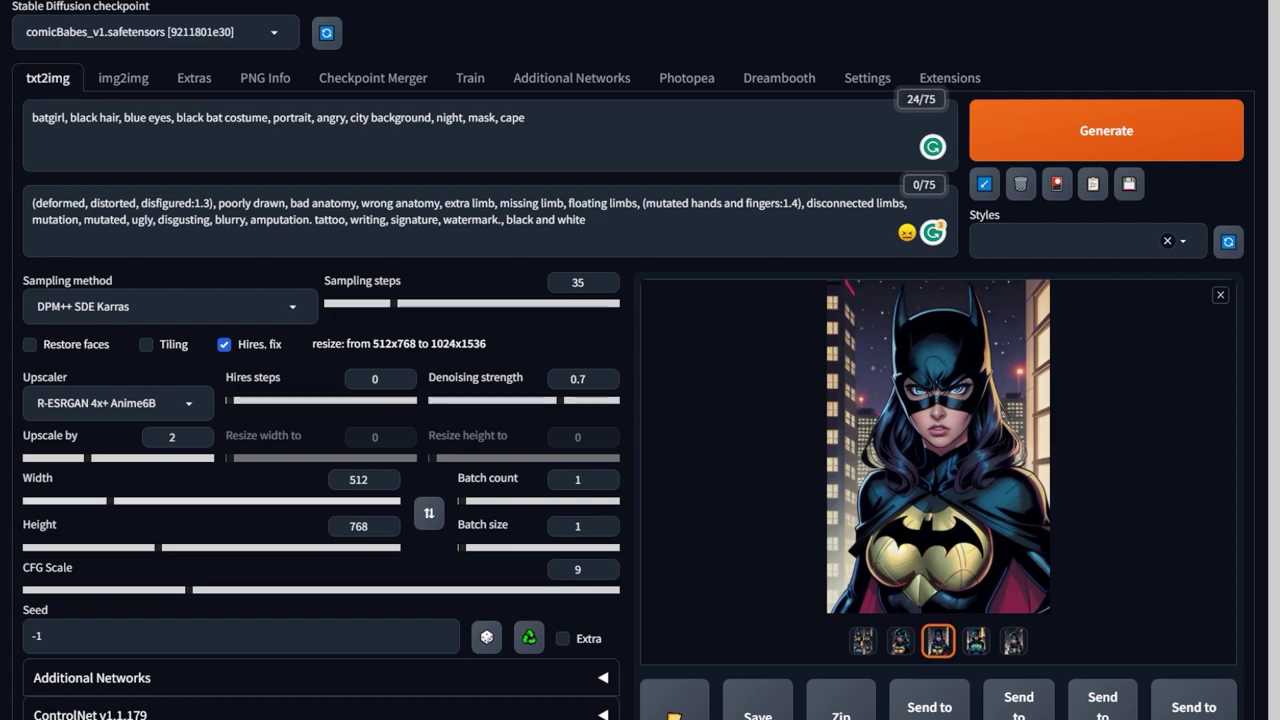
key(ctrl+Return)
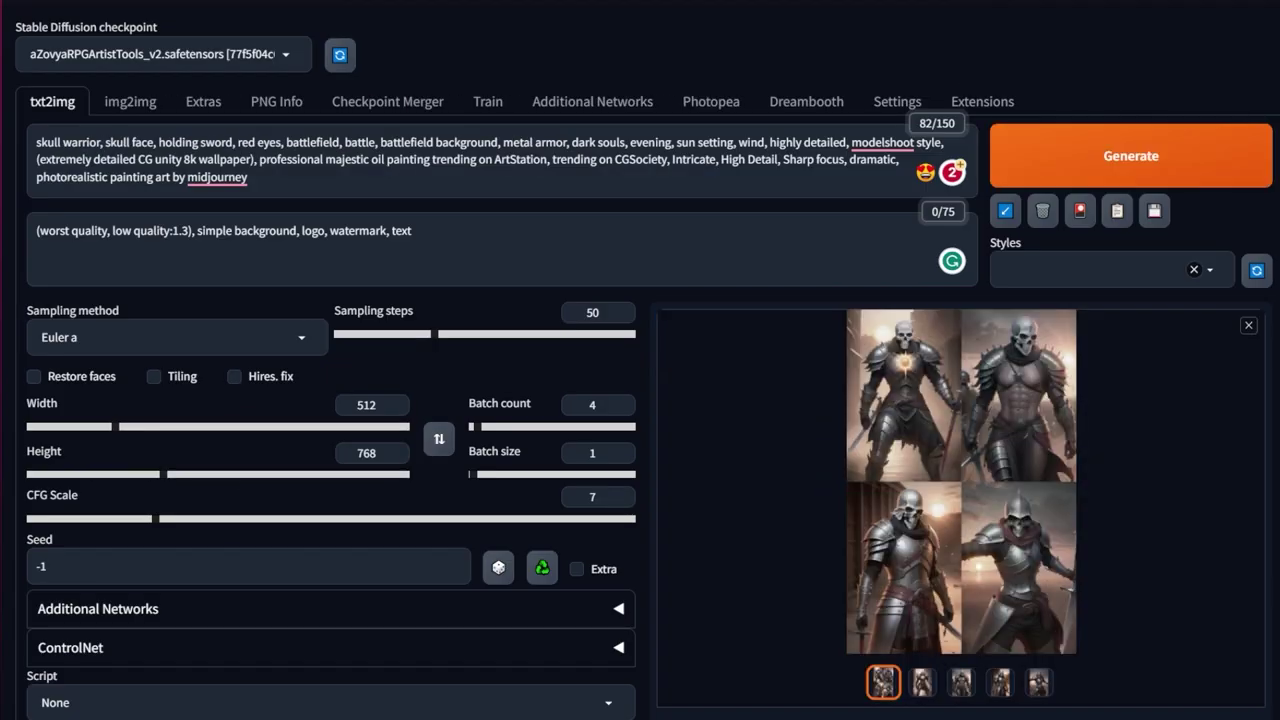
- View the first skull-warrior image alone, then list the available SD VAE models
key(Right)
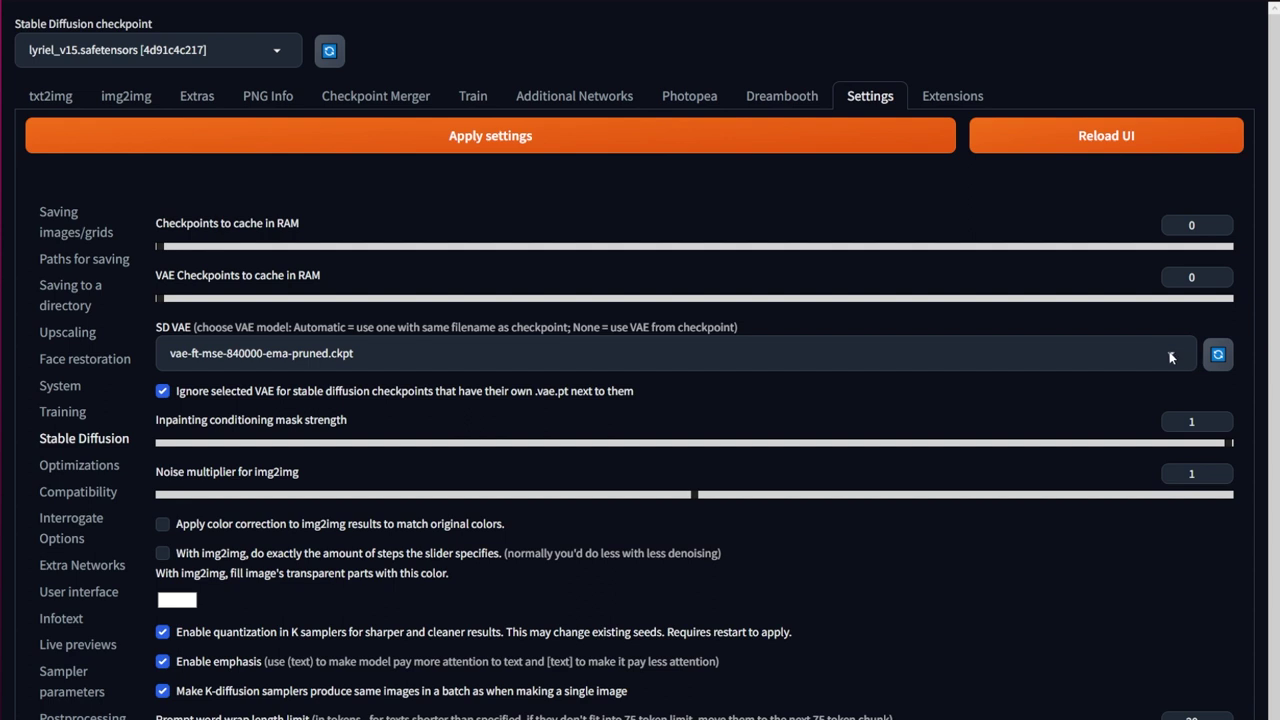
click(1170, 357)
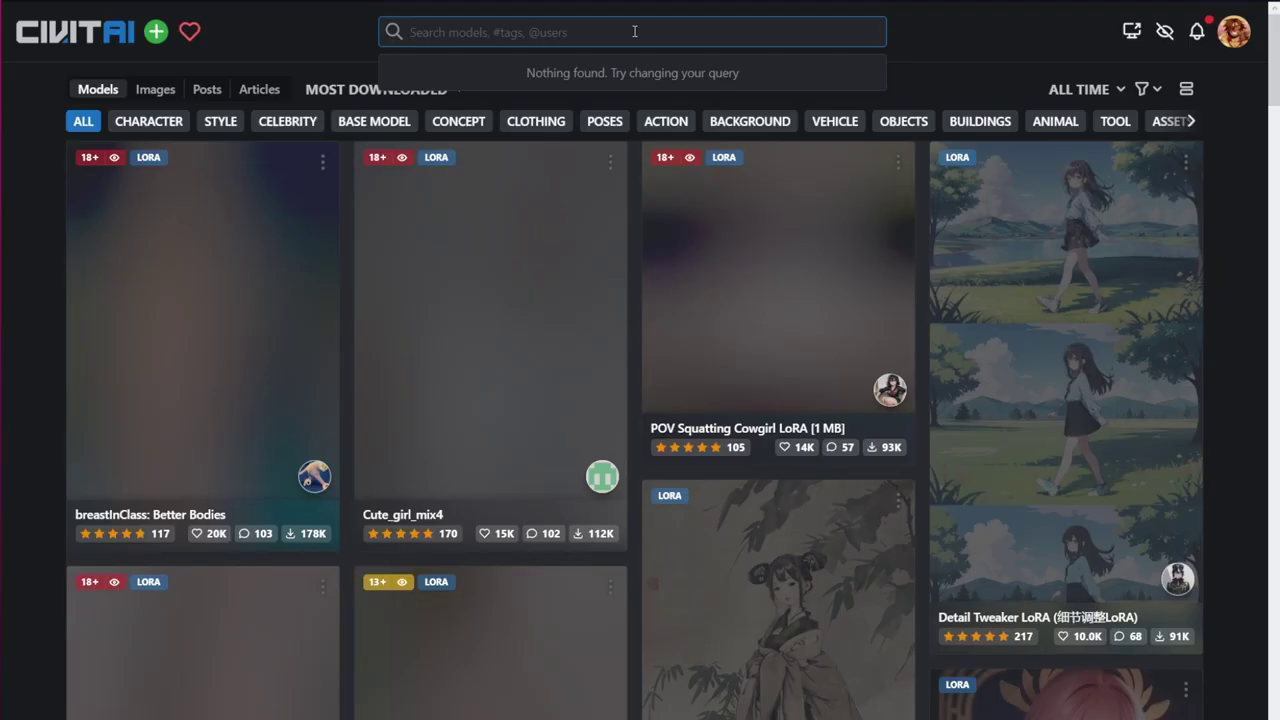
- Search Civitai for 'VAE' and open the Color101 VAE showcase image with its generation data
text(VA)
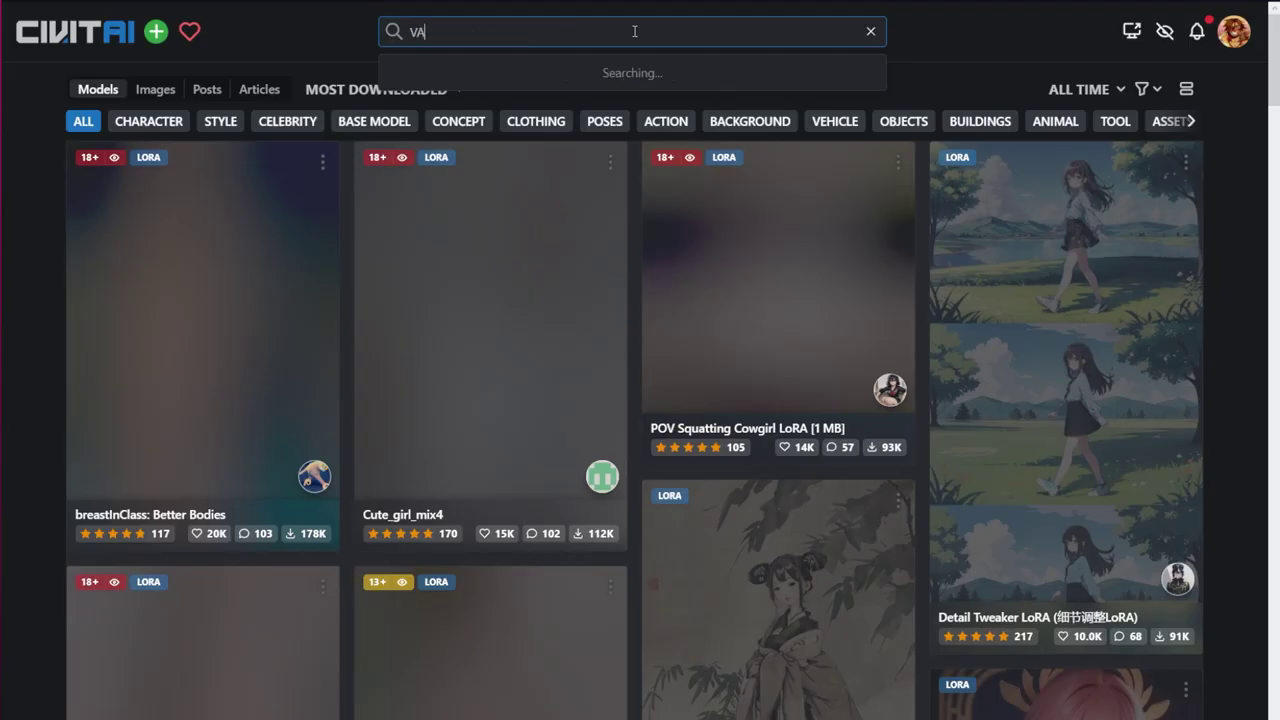
text(E)
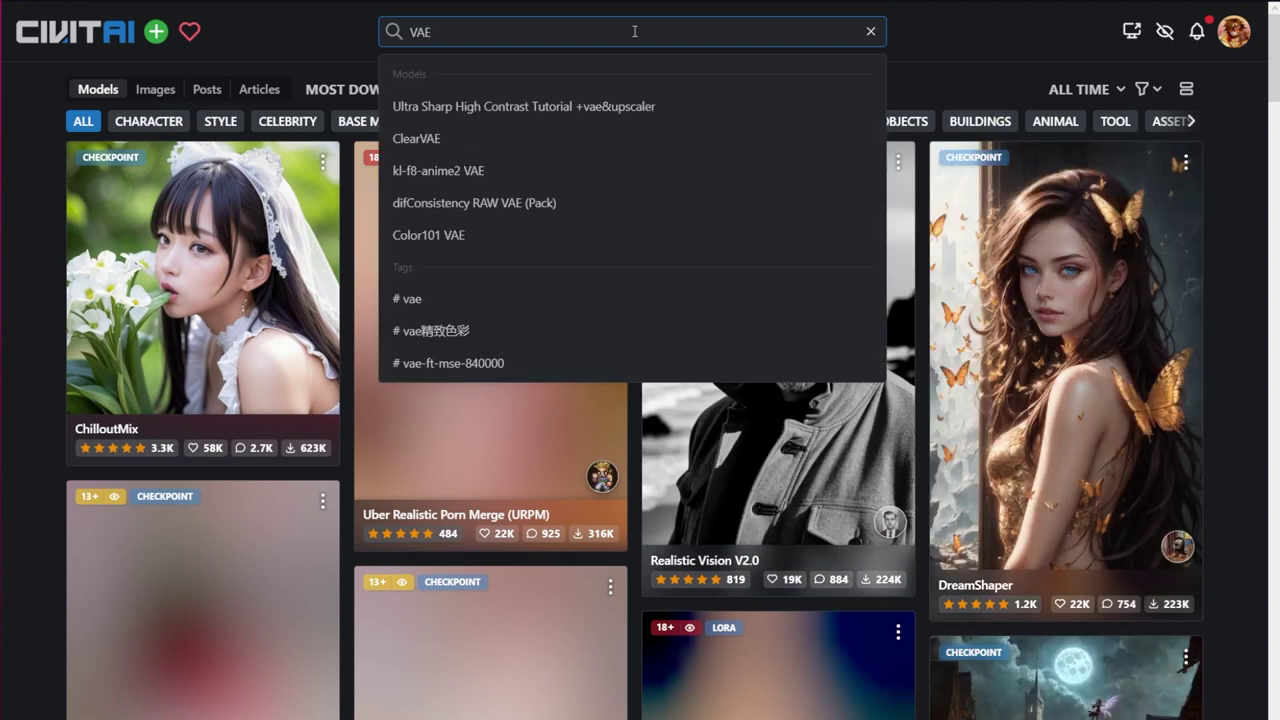
key(Return)
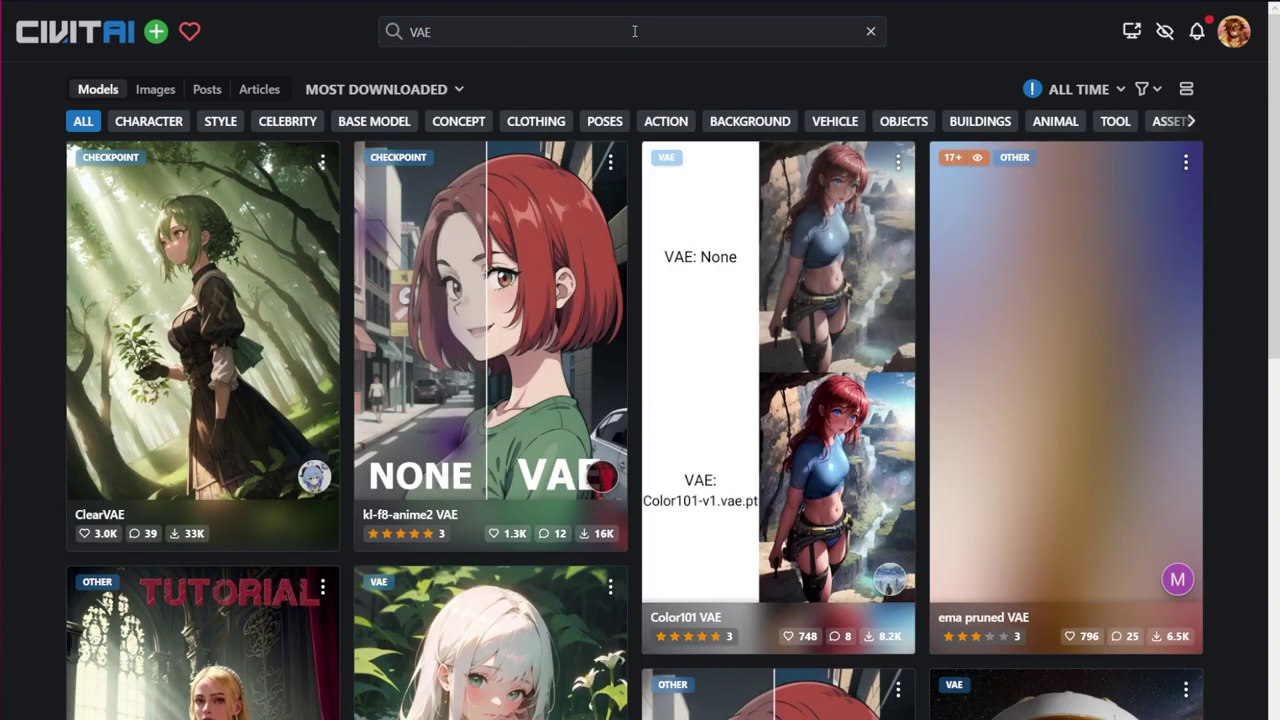
click(734, 529)
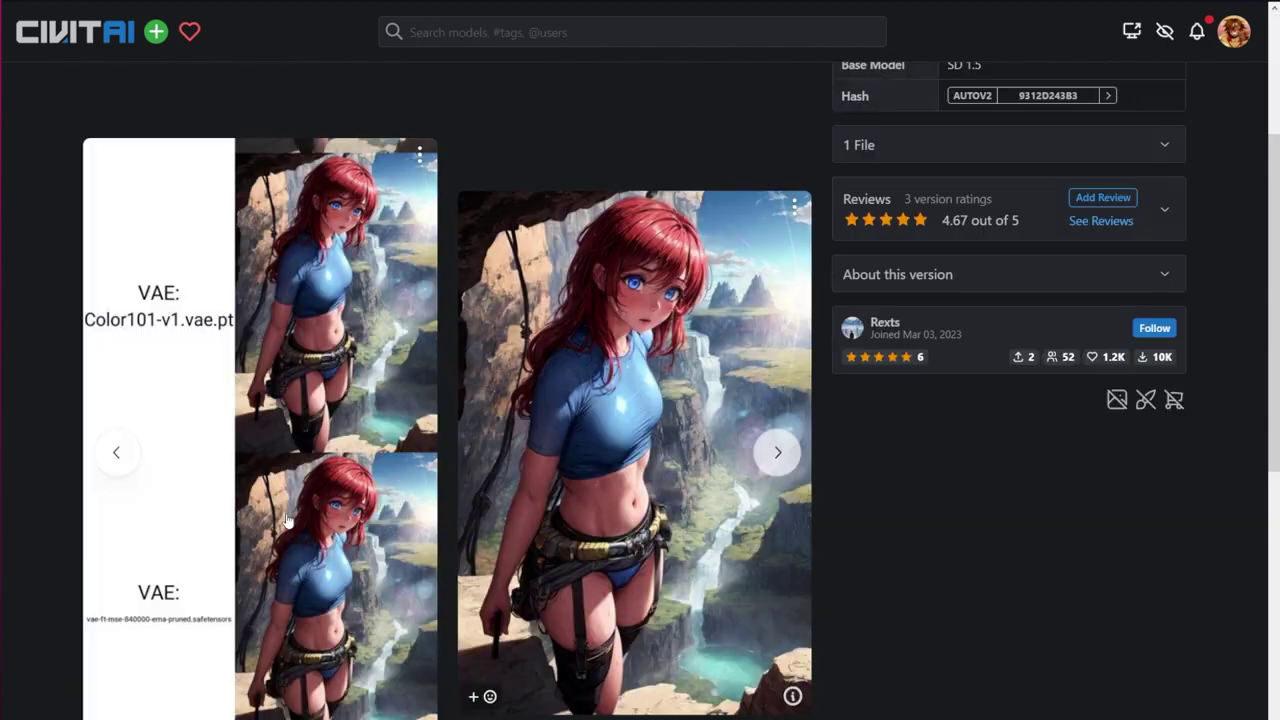
click(337, 643)
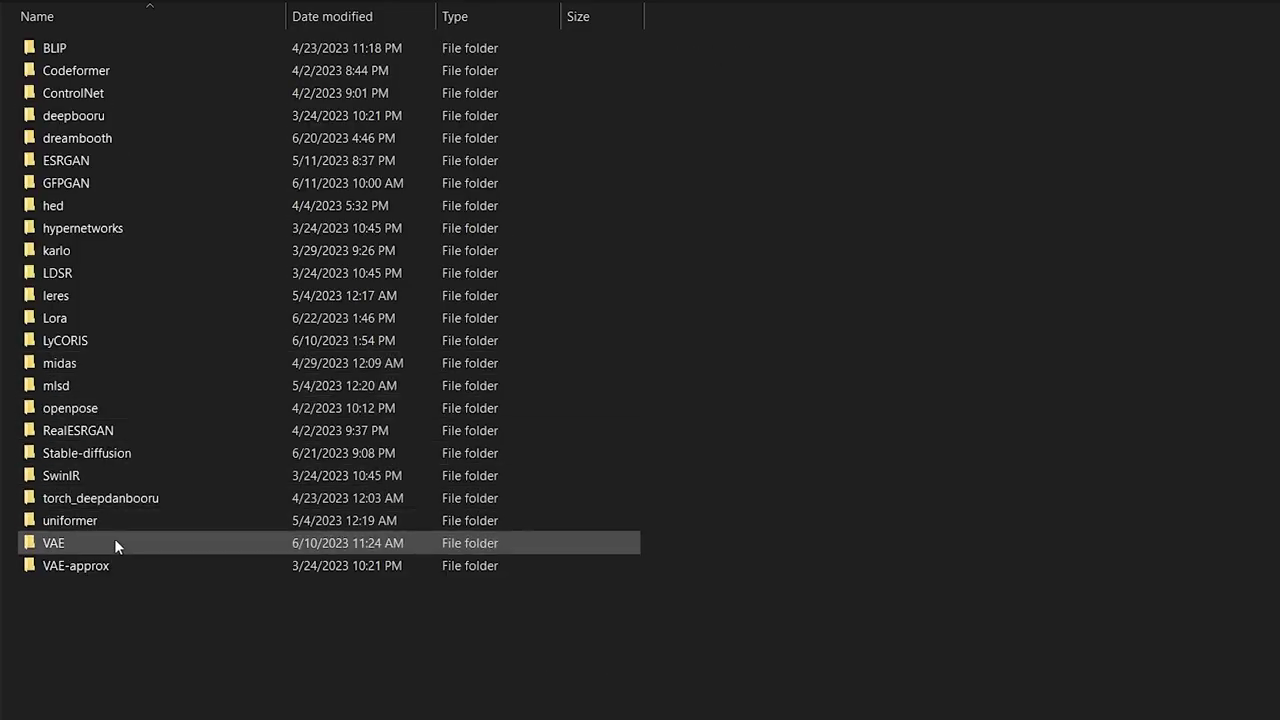
- Open the VAE folder inside the web UI models directory
double_click(114, 541)
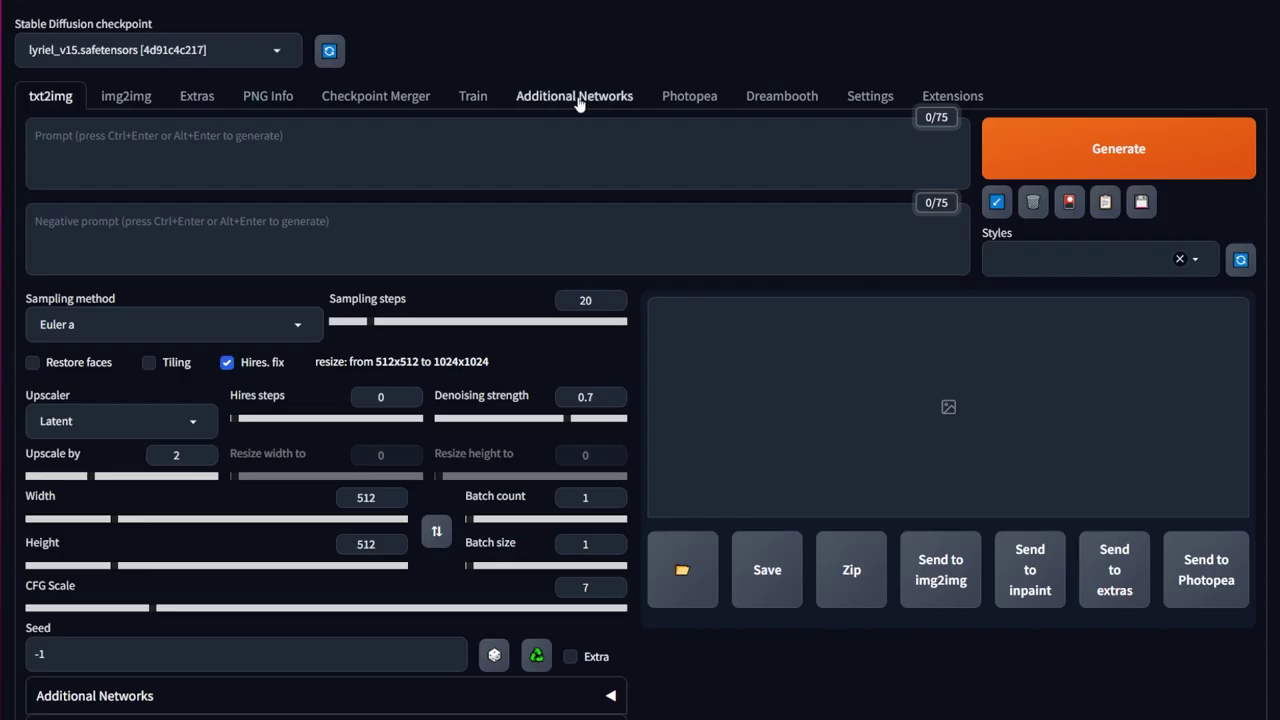
- In Stable Diffusion settings, try SD VAE Automatic and None, then apply vae-ft-mse-840000-ema-pruned.ckpt
click(868, 100)
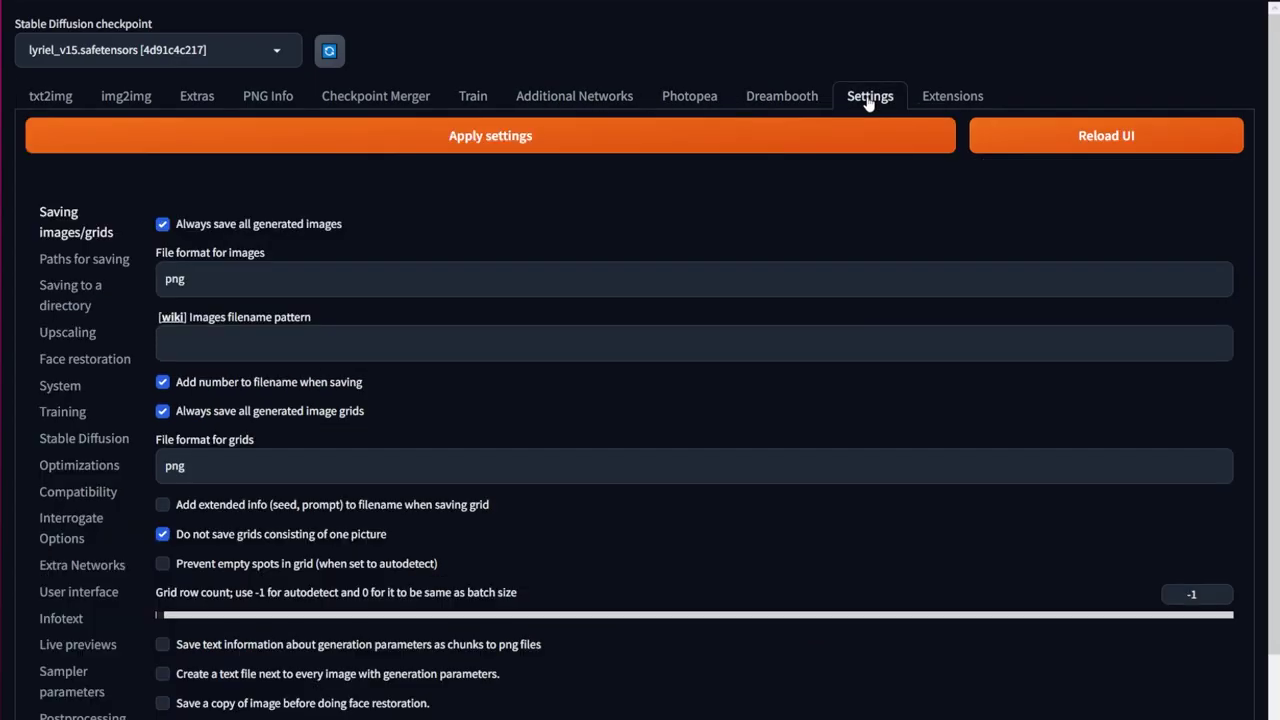
click(57, 442)
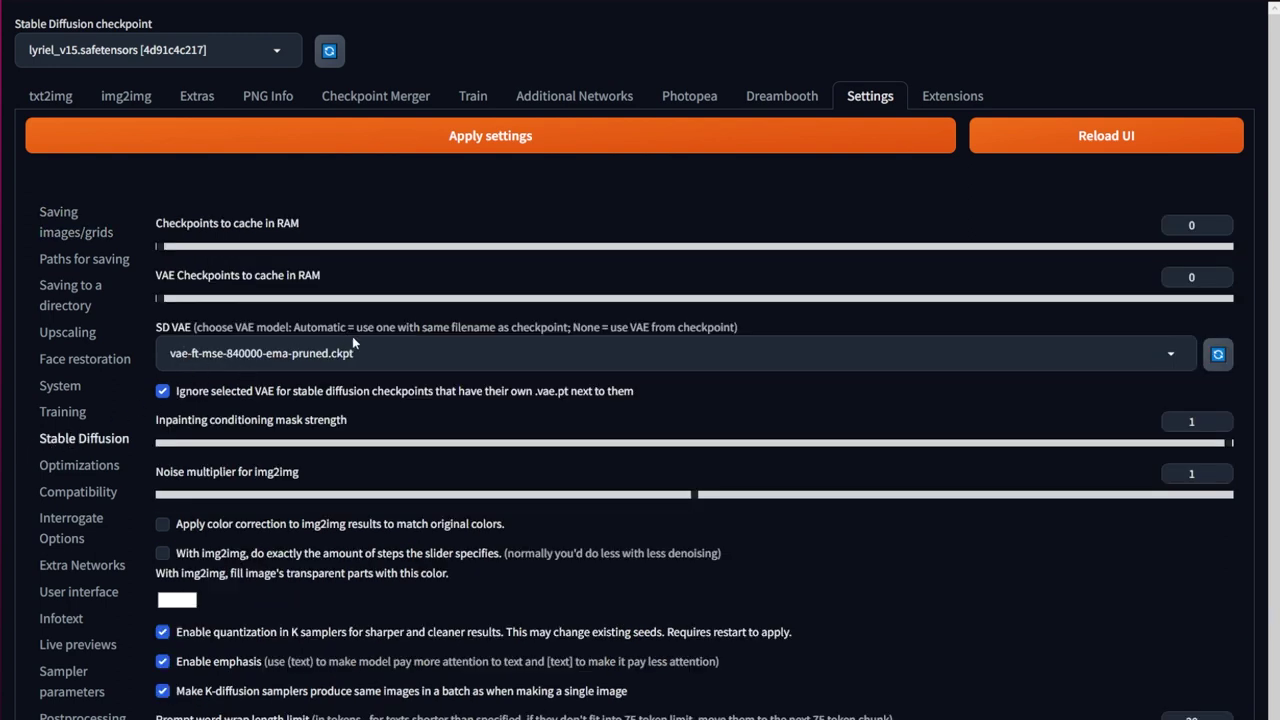
click(1170, 357)
click(1170, 357)
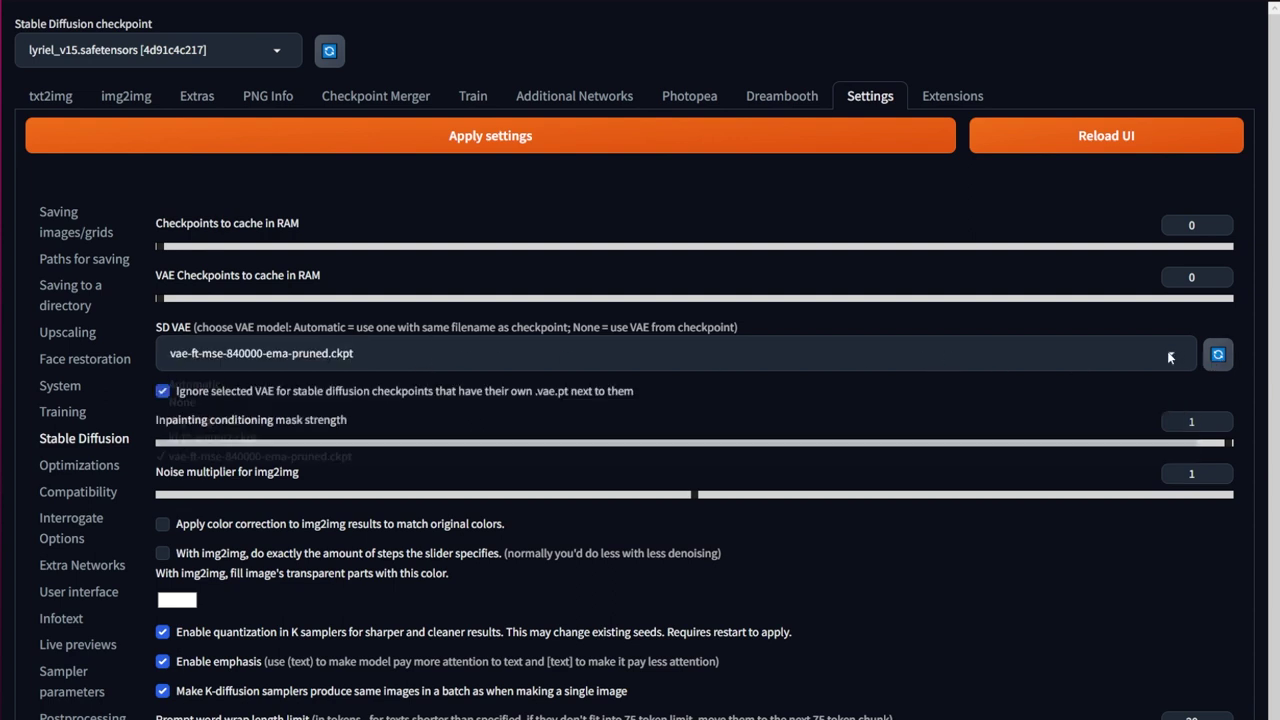
click(1170, 357)
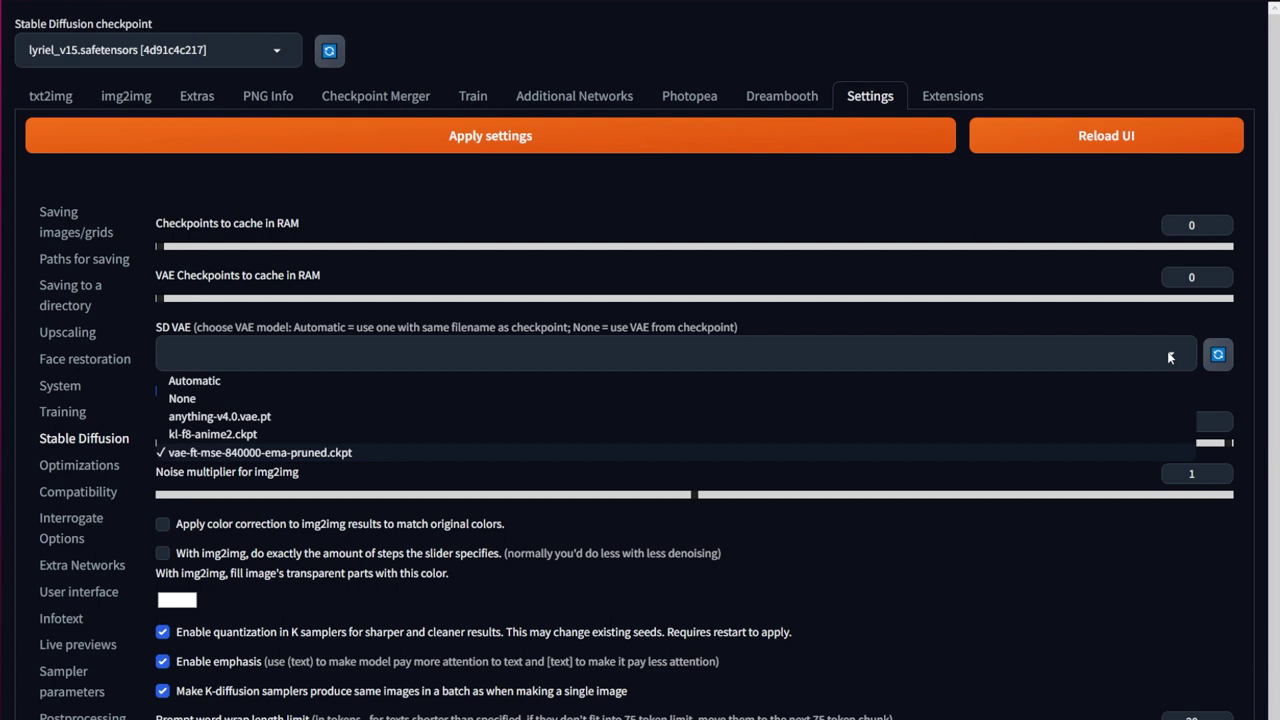
click(343, 383)
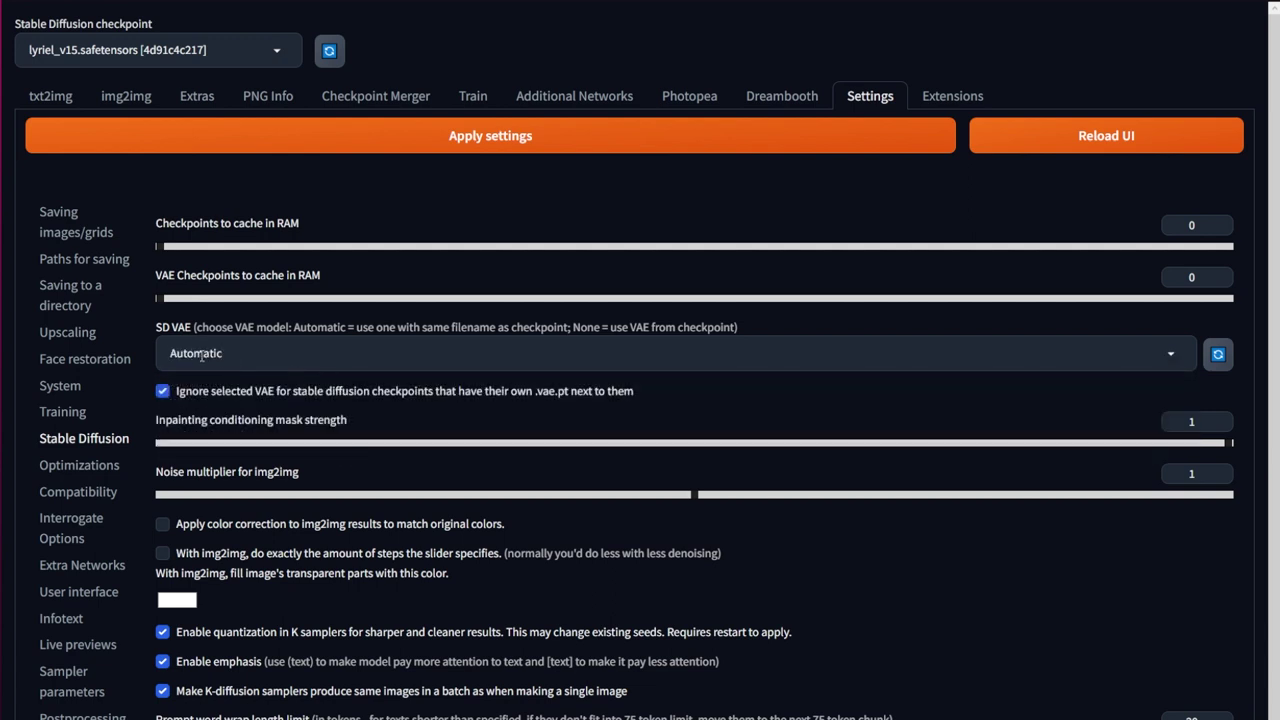
click(1166, 362)
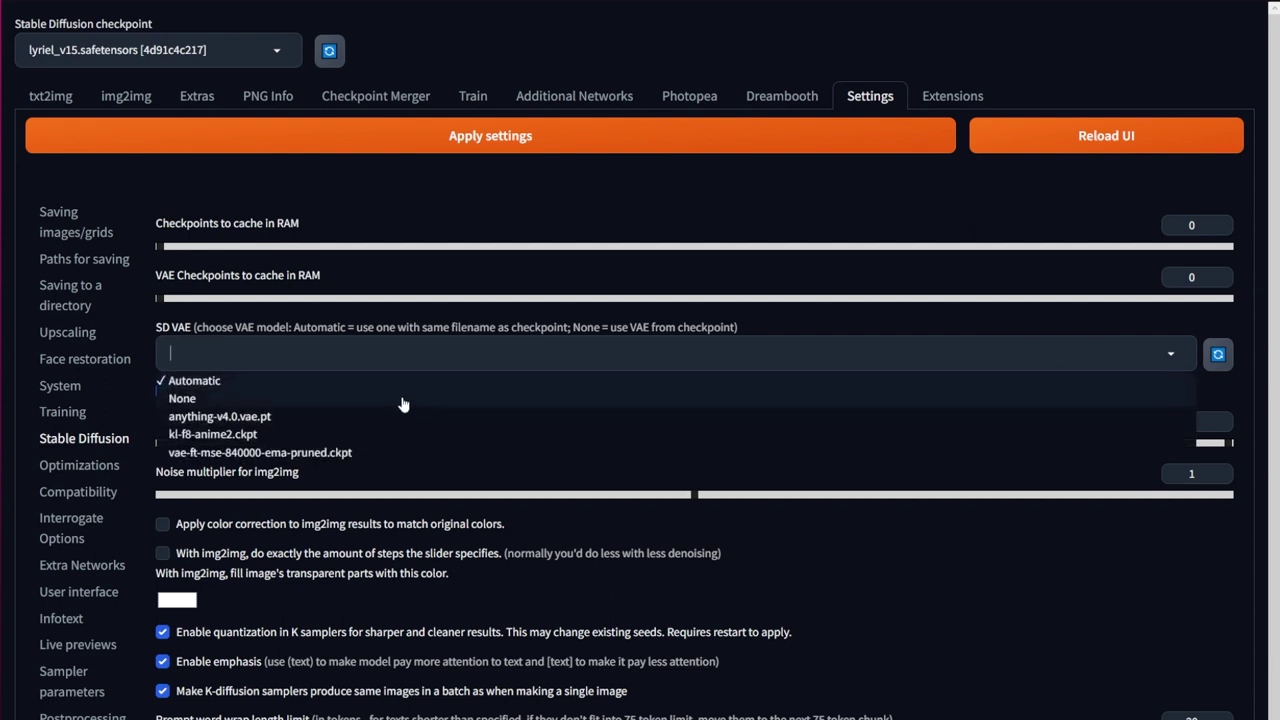
click(403, 400)
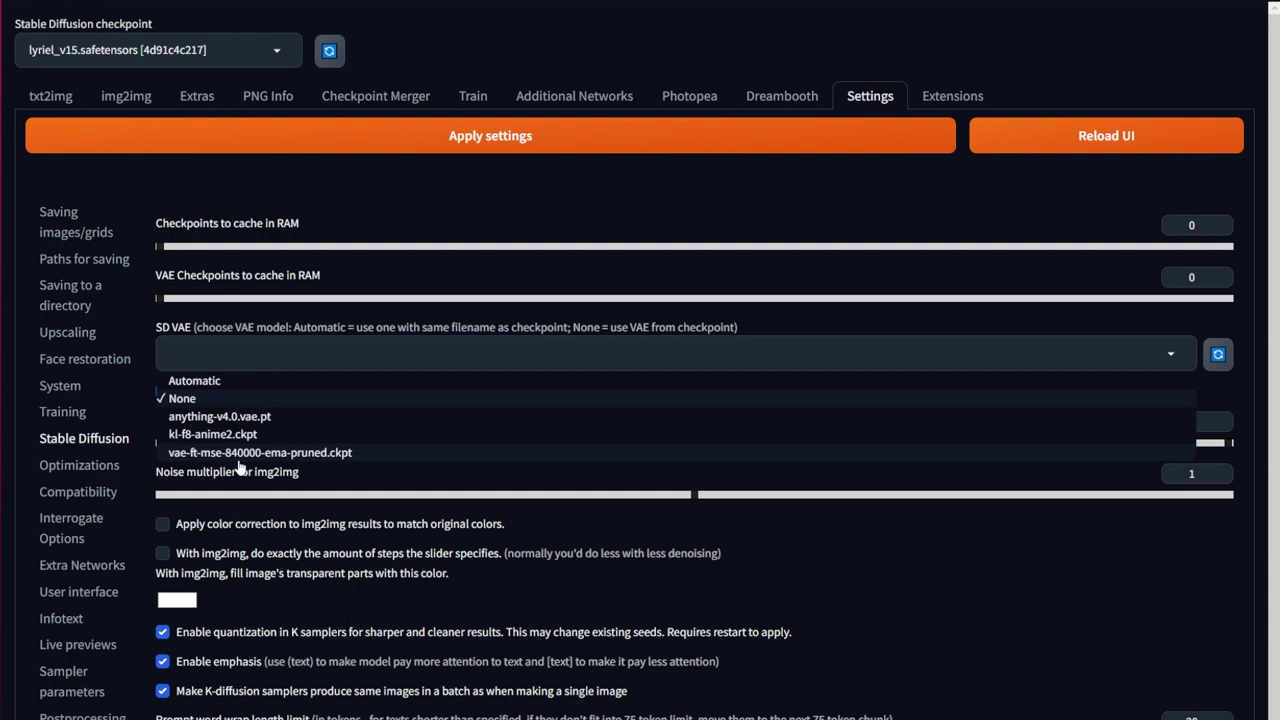
click(240, 458)
click(493, 146)
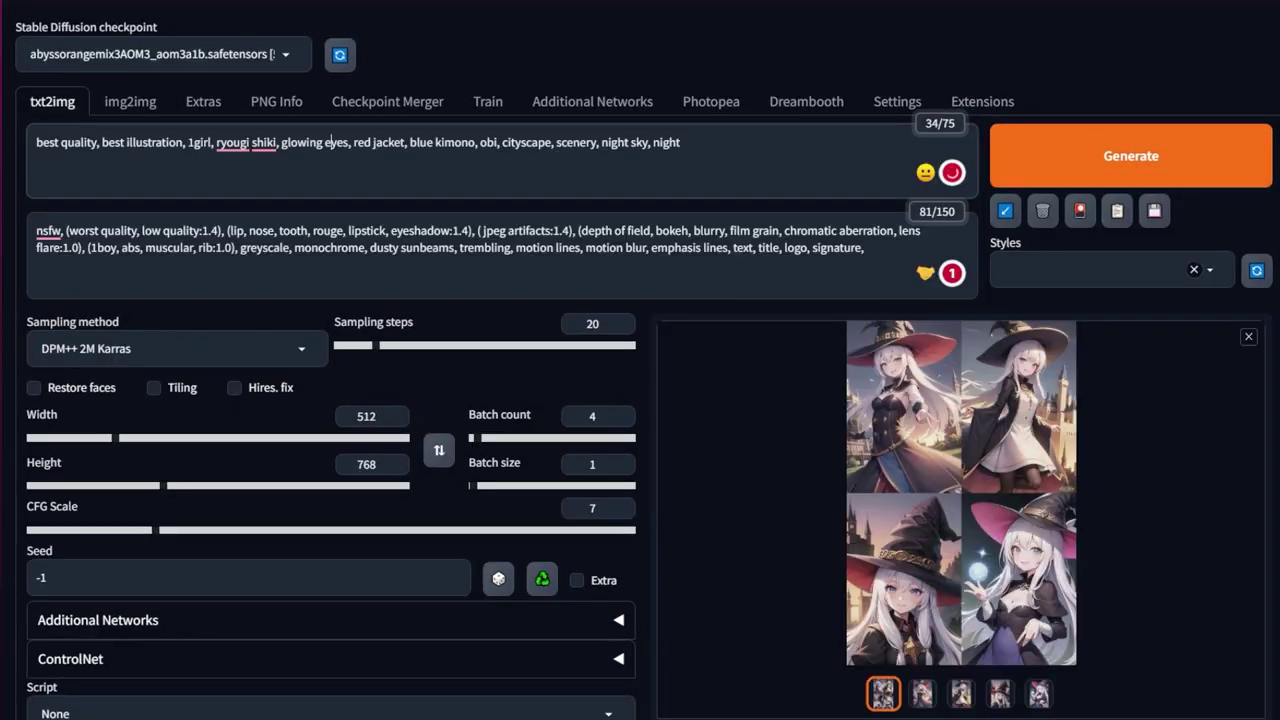
- Generate four images from the ryougi shiki prompt with red jacket and blue kimono
key(ctrl+Return)
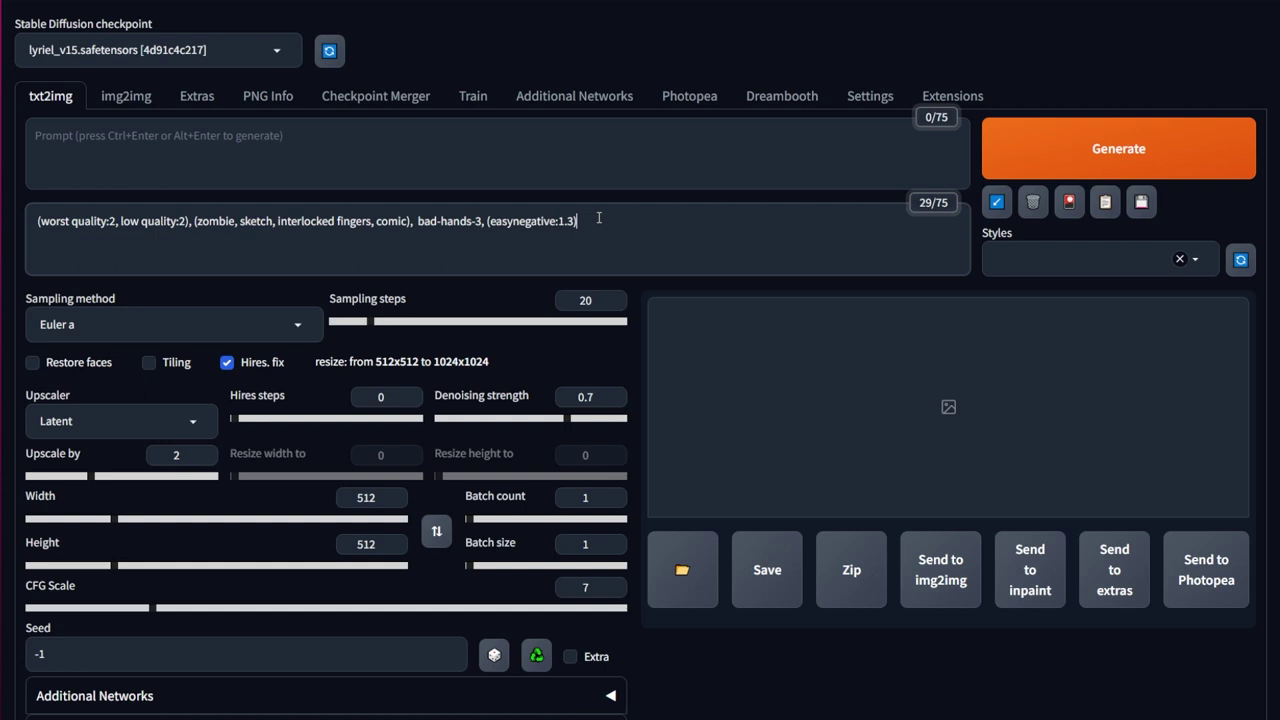
- Highlight the negative prompt with worst quality, zombie, bad-hands-3 and easynegative, then deselect it
drag(577, 221, 38, 221)
click(1135, 277)
- Save style 'Negative Prompts [Realistic]', apply it, and begin a white-haired witch portrait prompt
click(1141, 203)
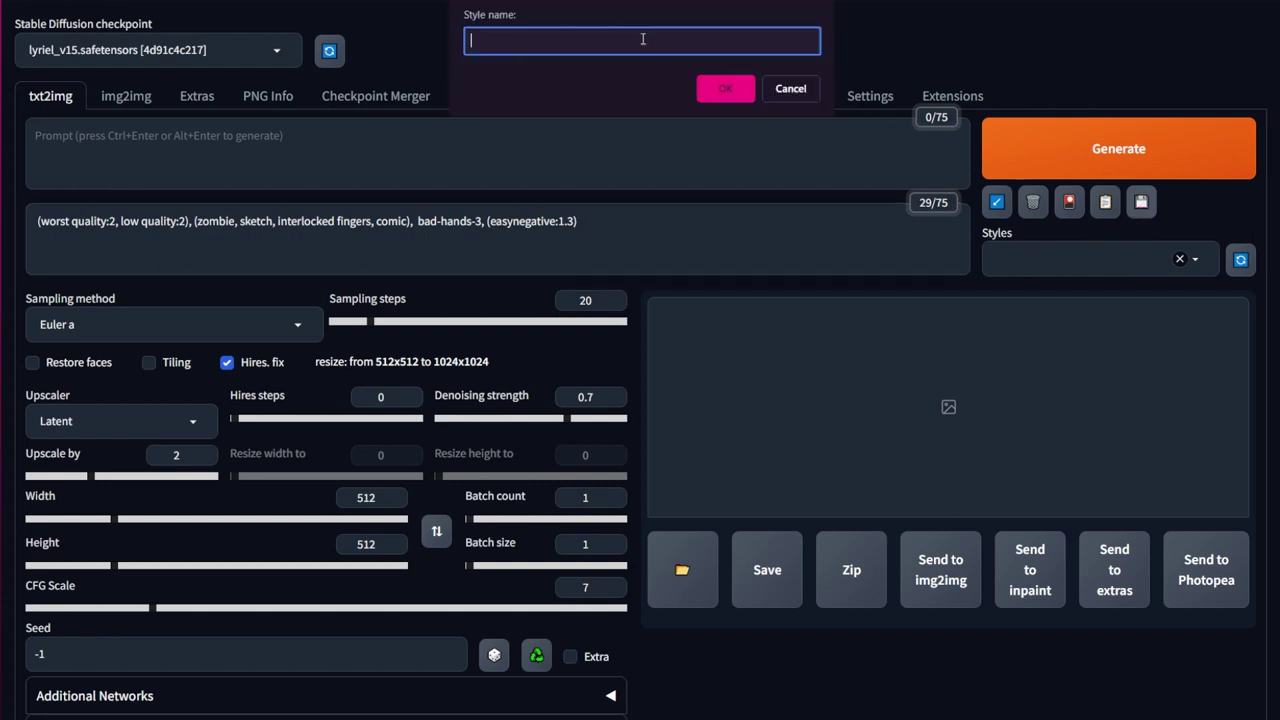
text(Negative Prompts []eali)
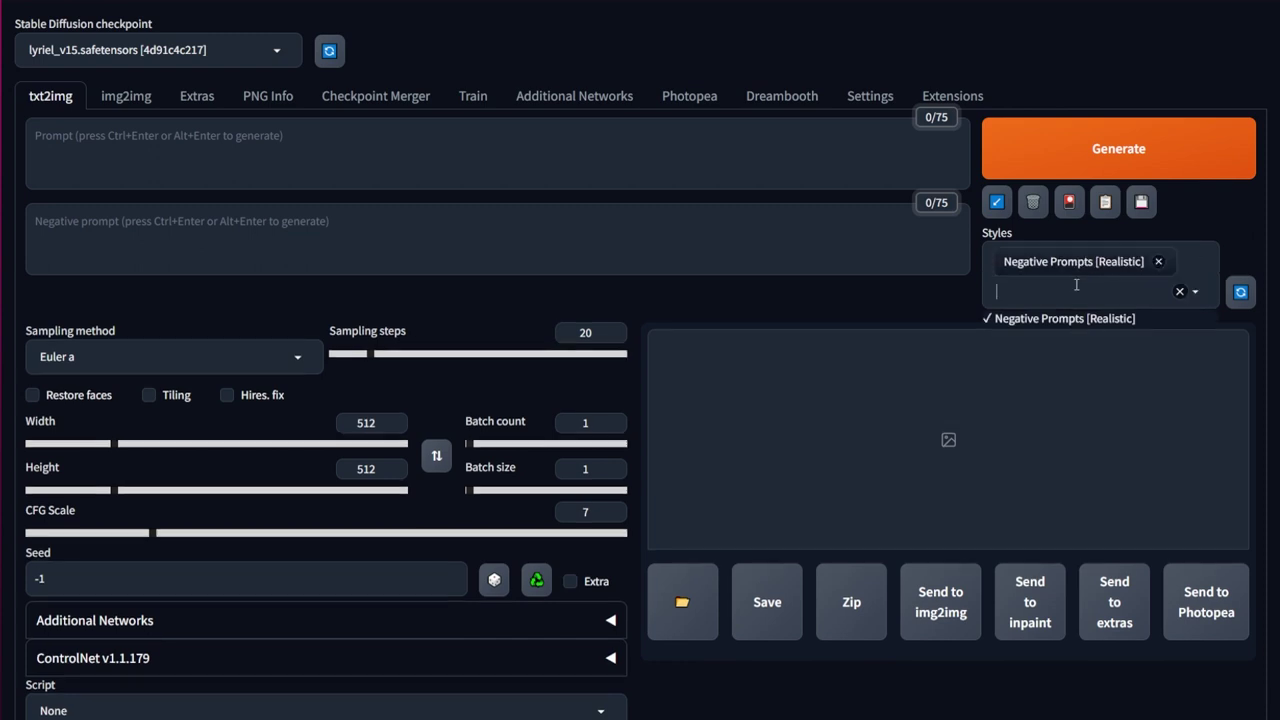
click(1105, 208)
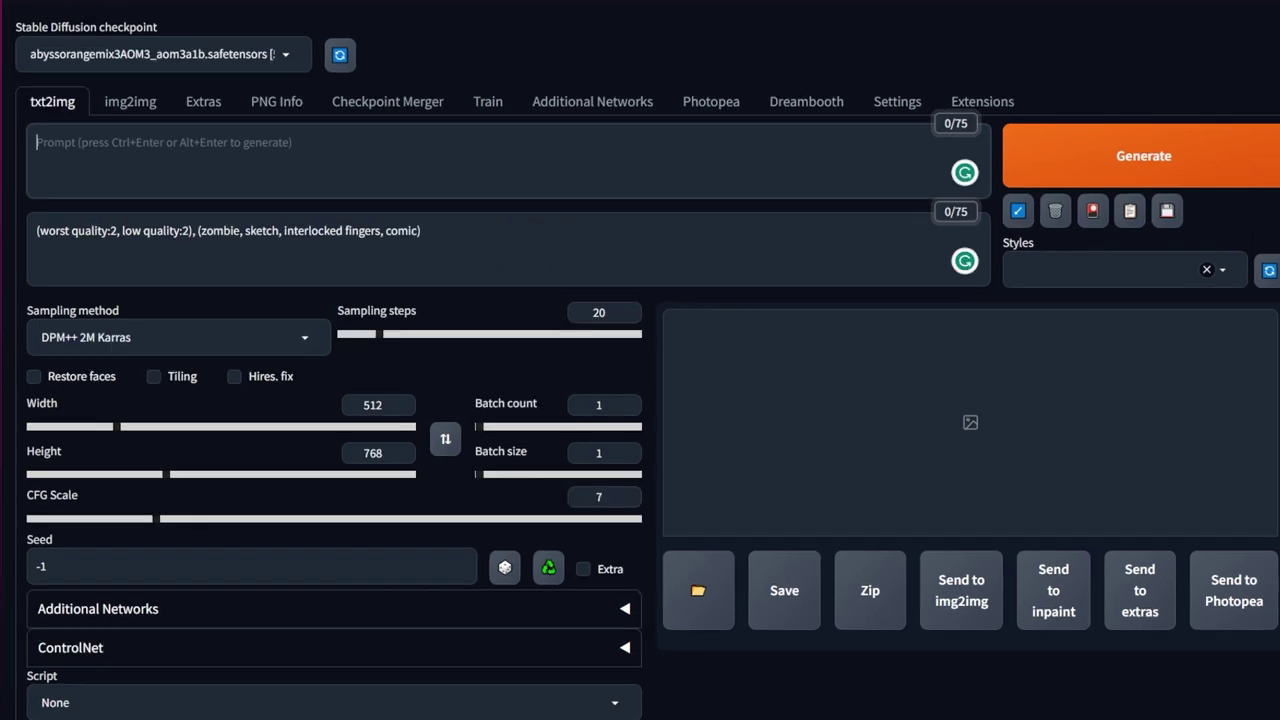
text(portrait, witch, white hair, long hair, blue eyes, )
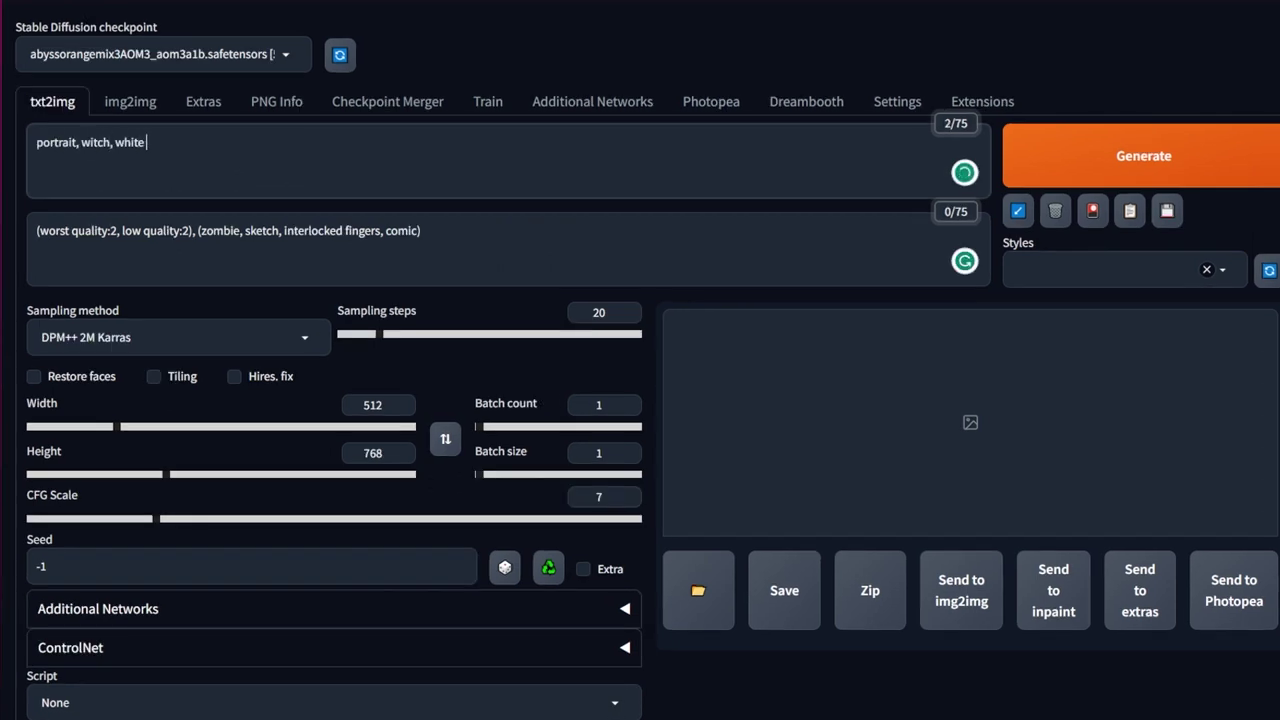
text(witch dress, witch hat, smiling, castle background, wallpaper)
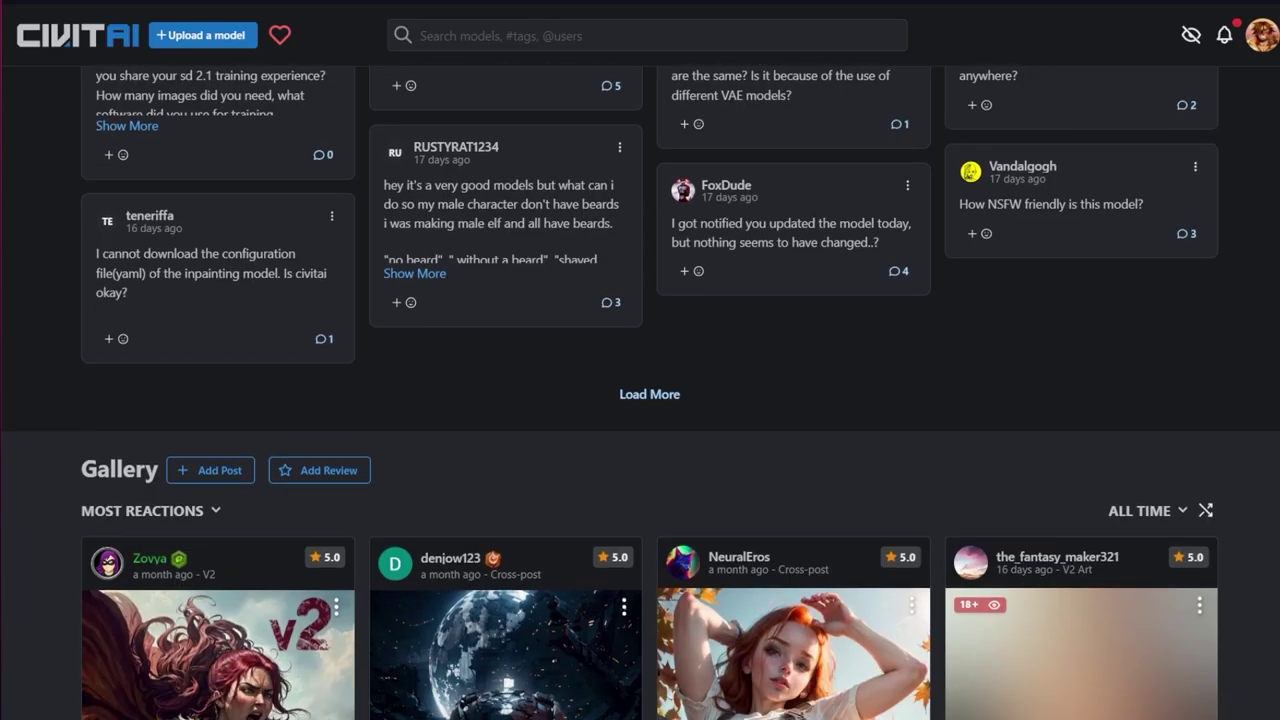
- Scroll down the Civitai model's Gallery of fantasy character renders
scroll(640, 393, down, 5)
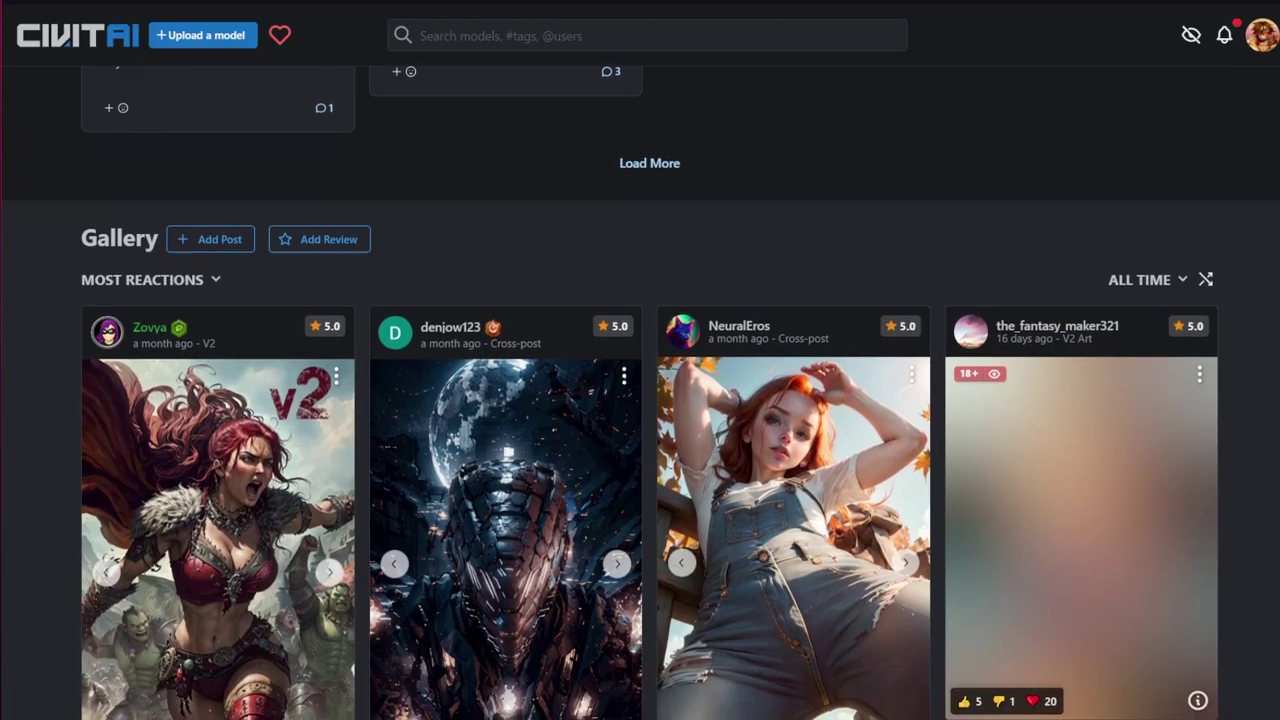
scroll(649, 392, down, 10)
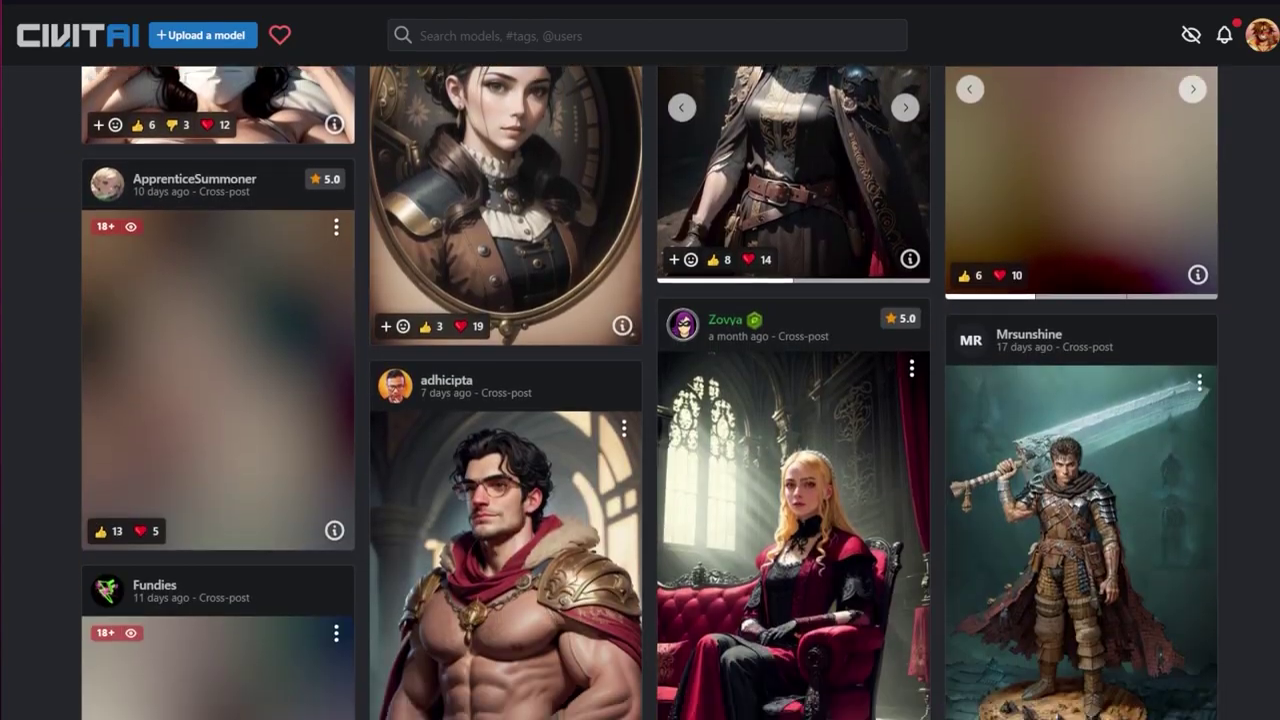
scroll(649, 392, down, 10)
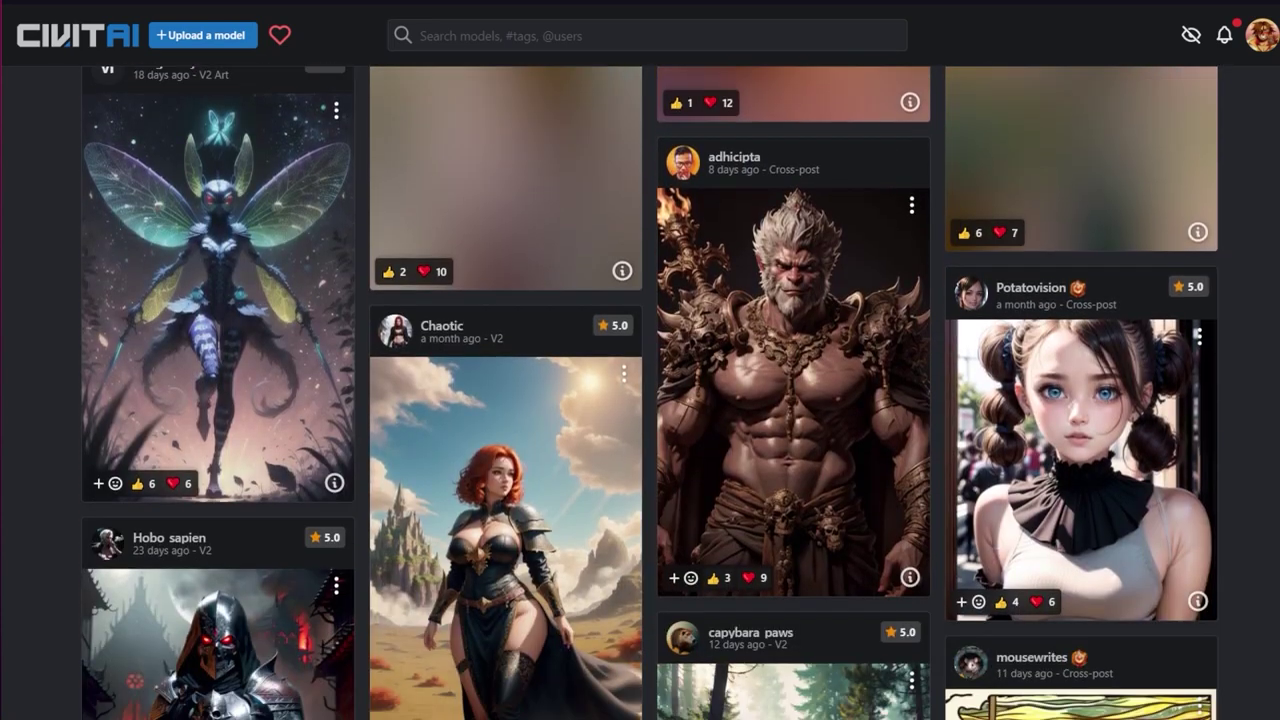
scroll(649, 392, down, 8)
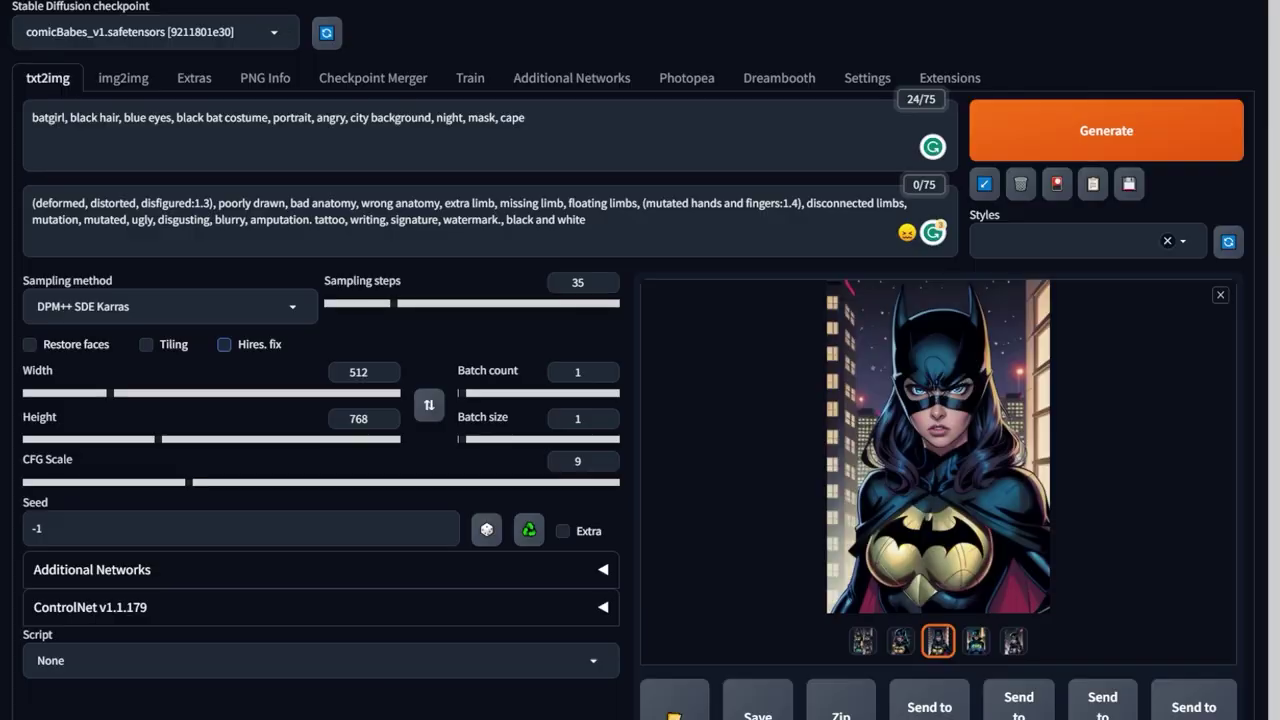
- Enable Hires. fix with R-ESRGAN 4x+ Anime6B as the upscaler
click(224, 344)
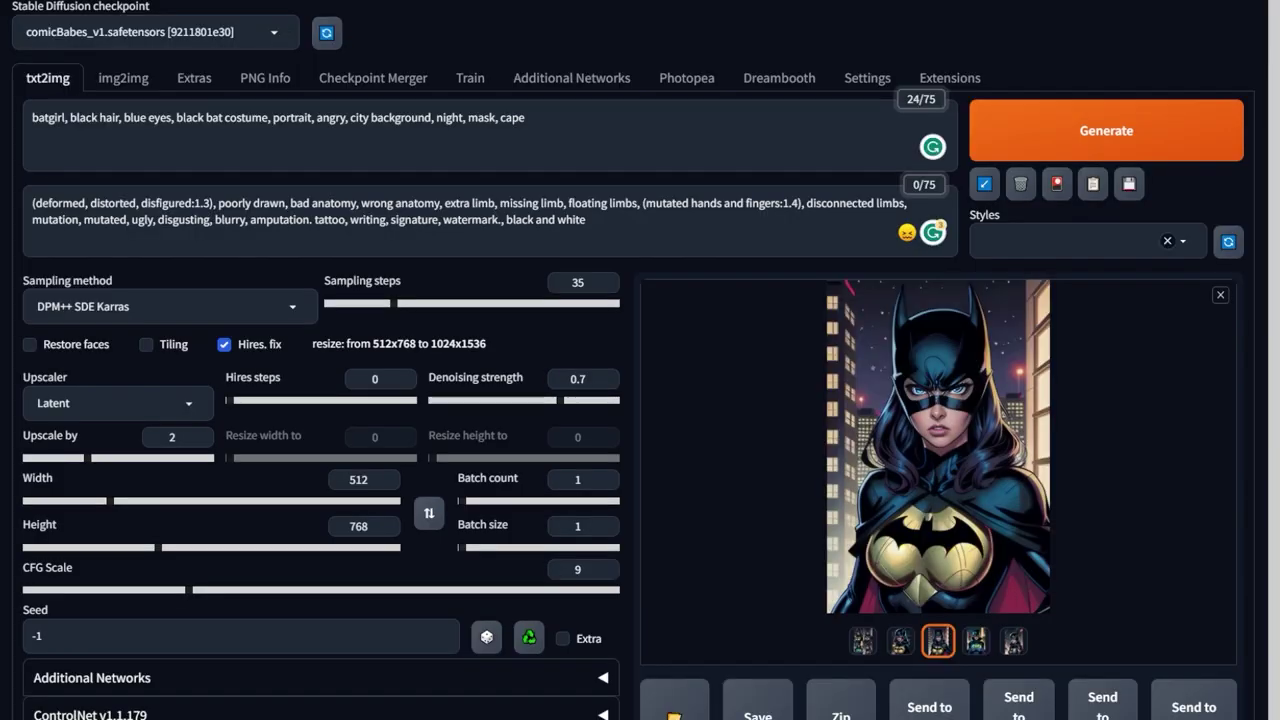
click(37, 403)
click(95, 646)
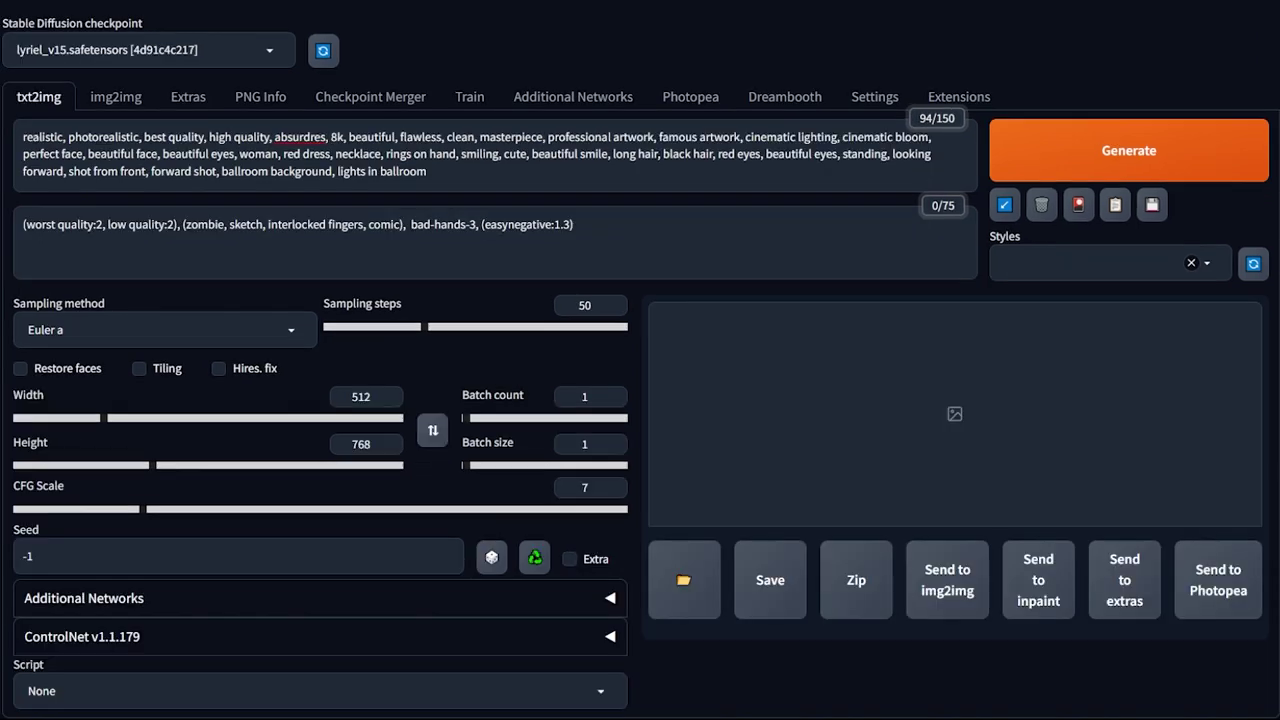
- Generate the red-dress ballroom portrait and inspect it full-screen
drag(444, 177, 19, 128)
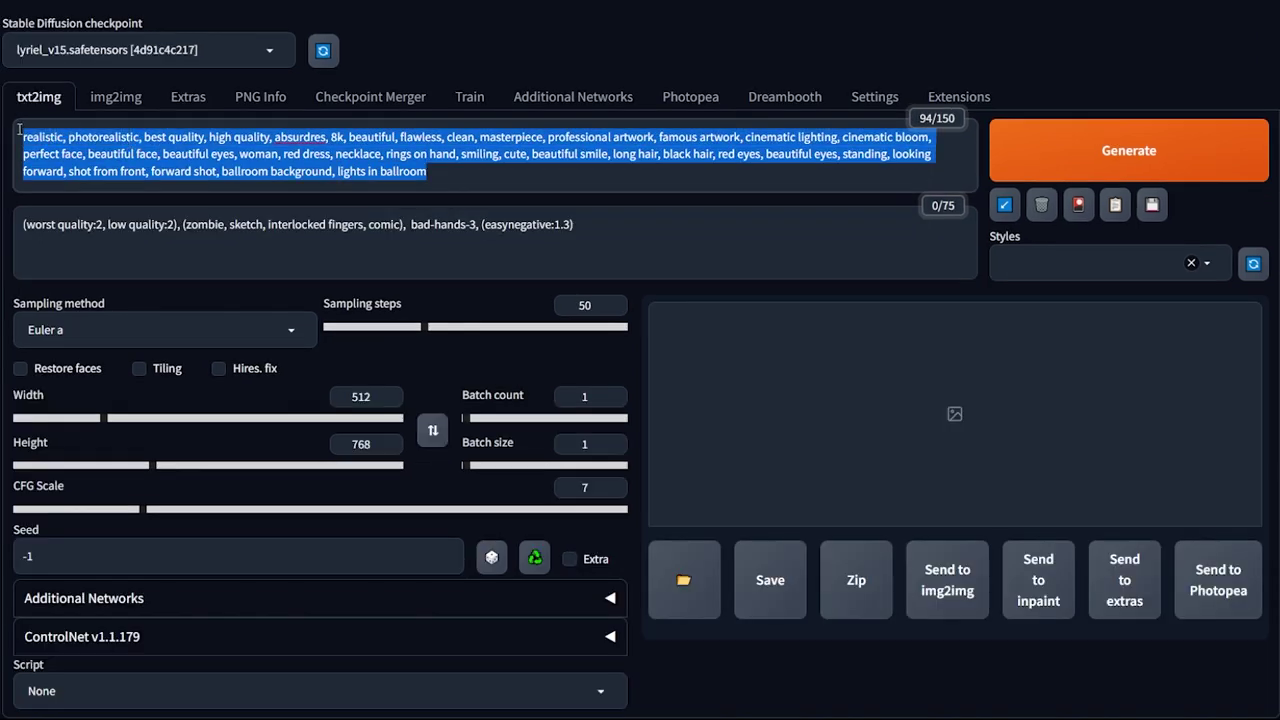
click(550, 177)
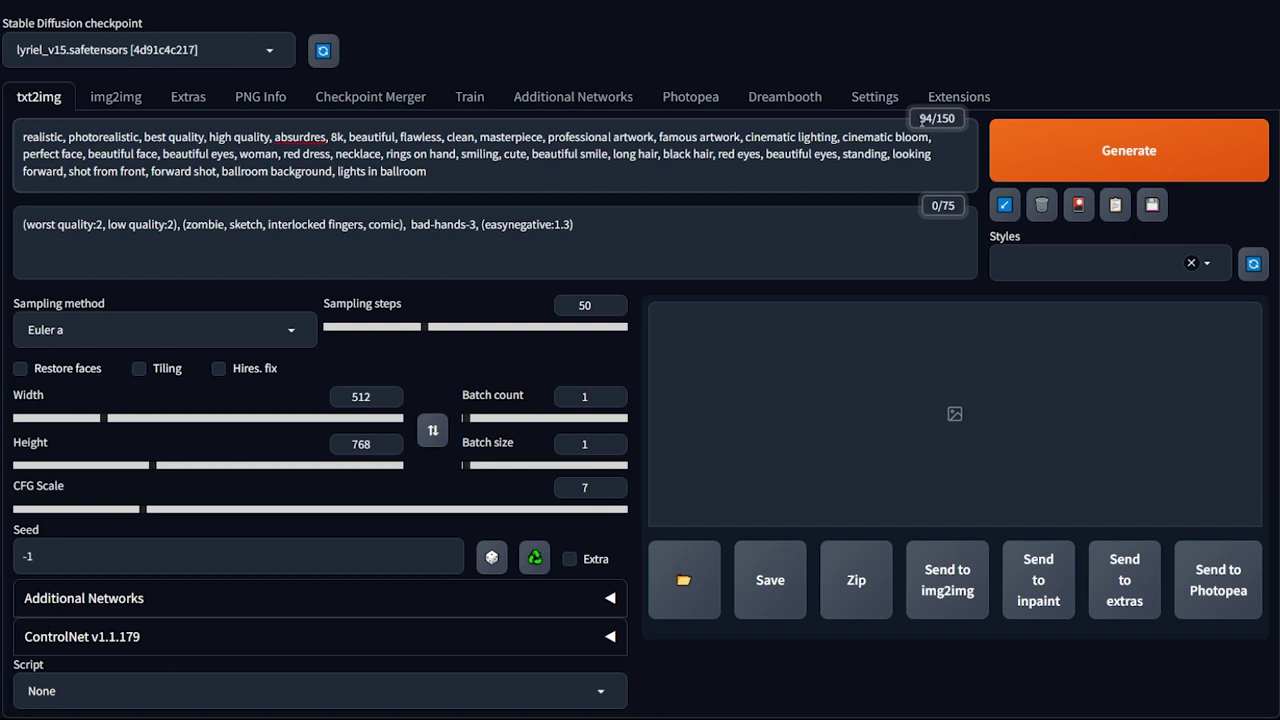
key(ctrl+Return)
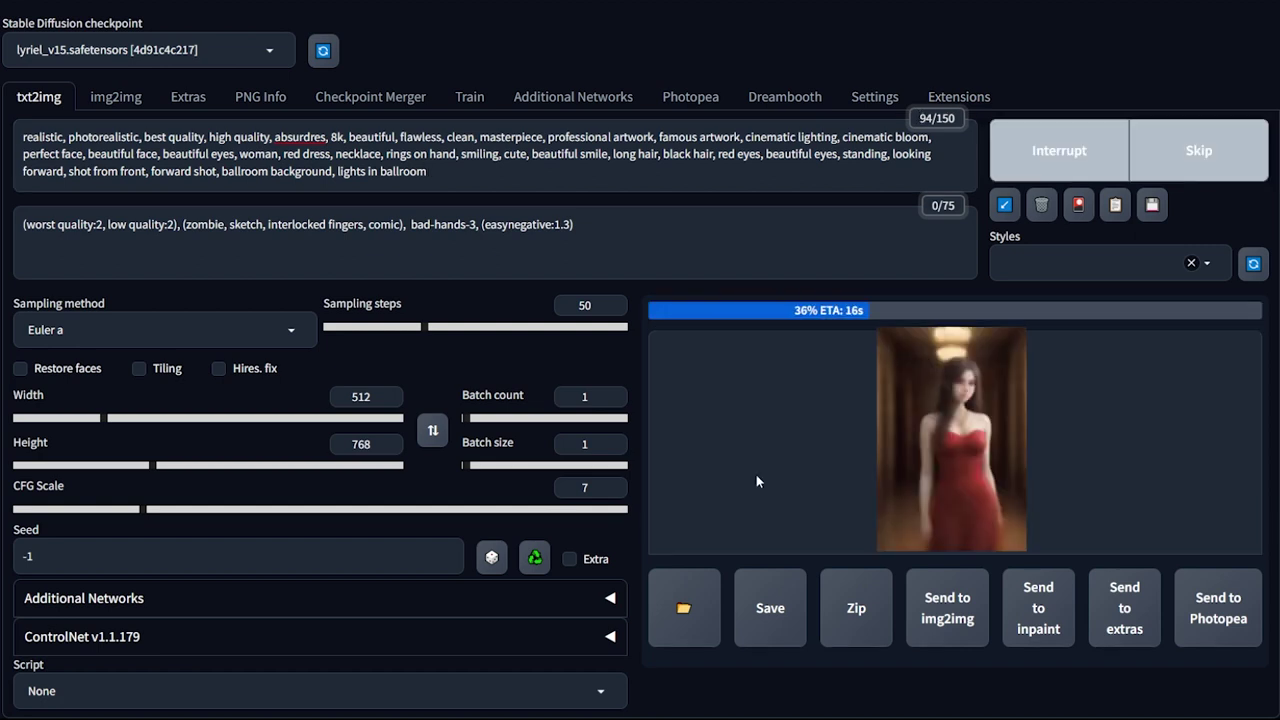
click(726, 416)
click(884, 420)
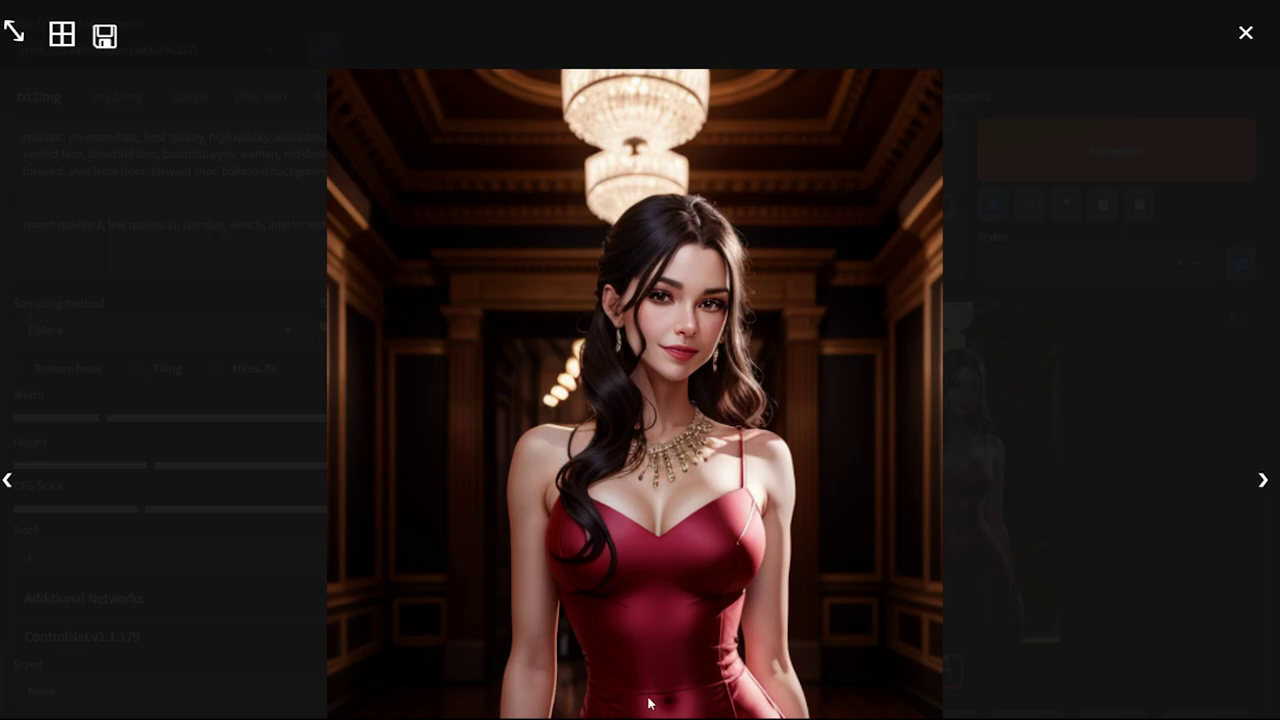
key(Escape)
- Generate a second red-dress portrait, view it full-screen, then return to the prompt
key(ctrl+Return)
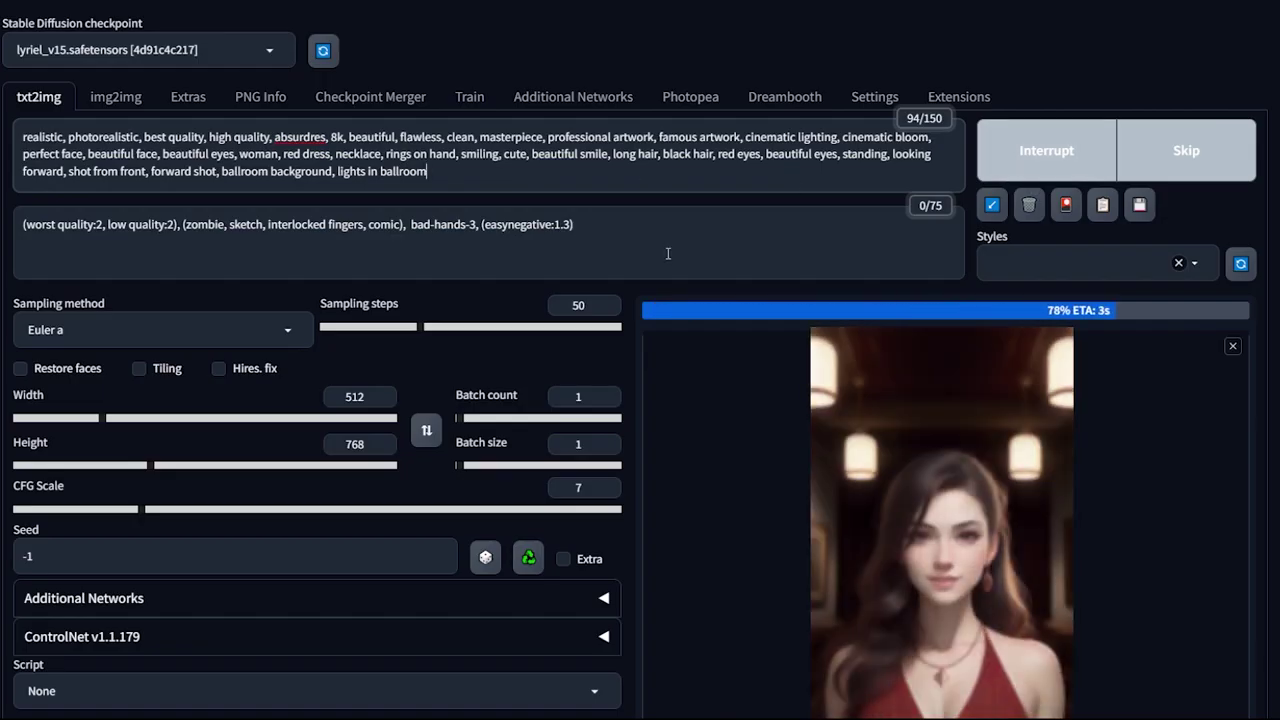
click(880, 428)
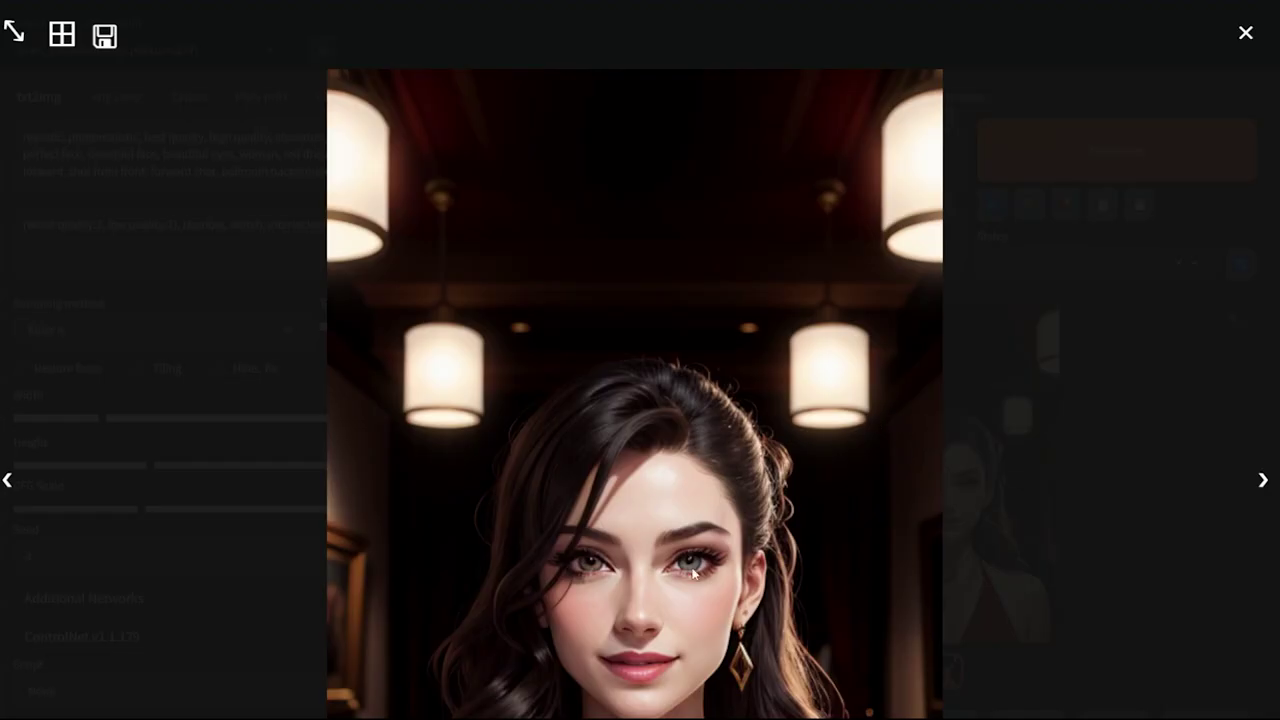
click(1185, 433)
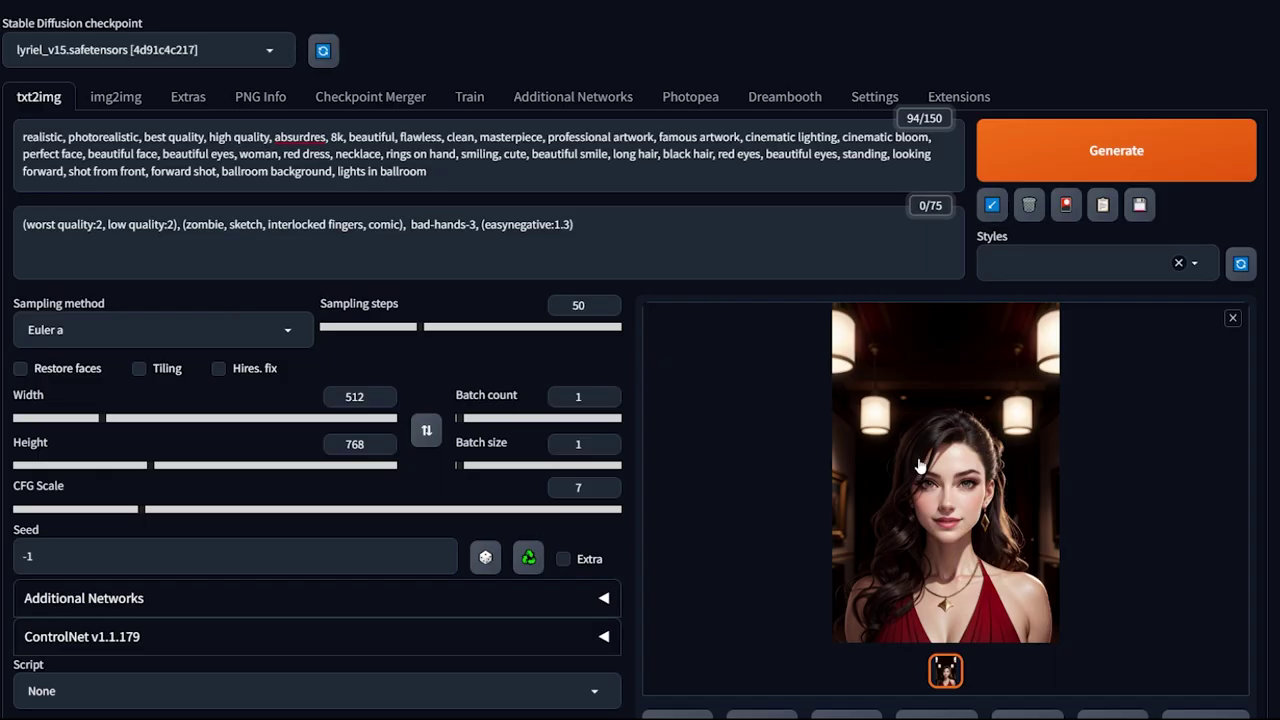
click(461, 176)
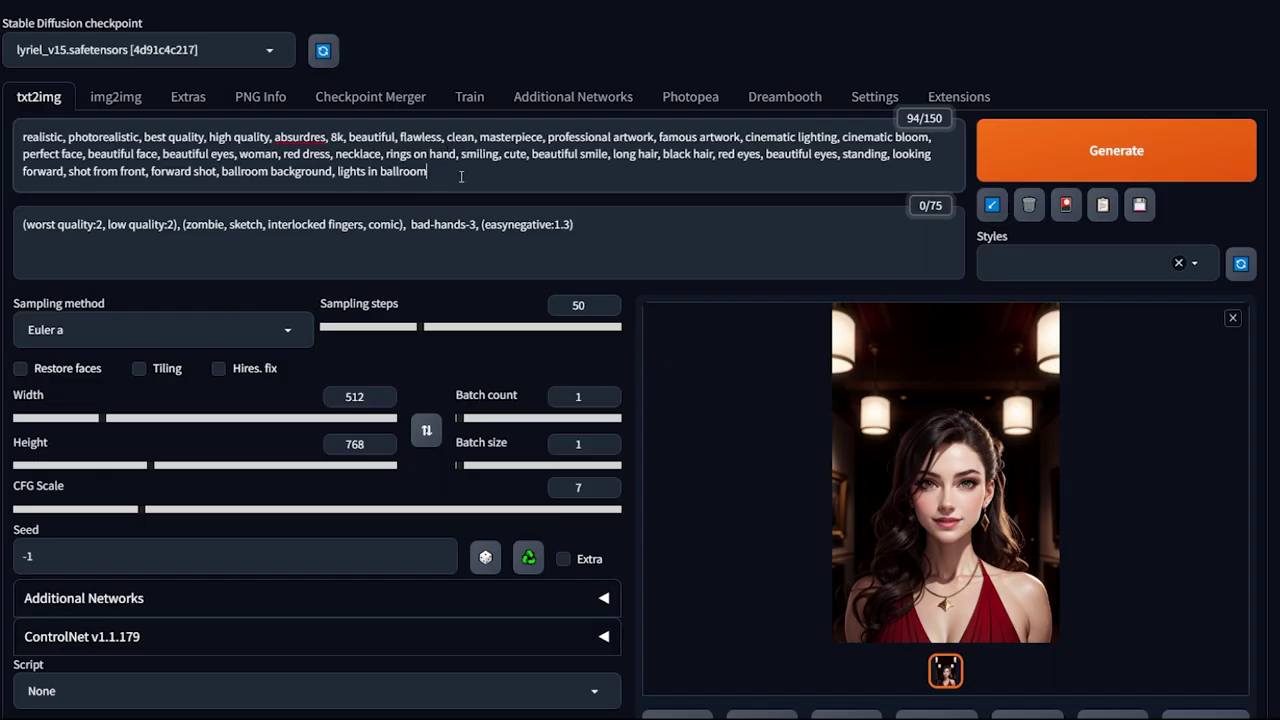
- Start a new prompt line with realistic weighted to (realistic:1.1)
key(Return)
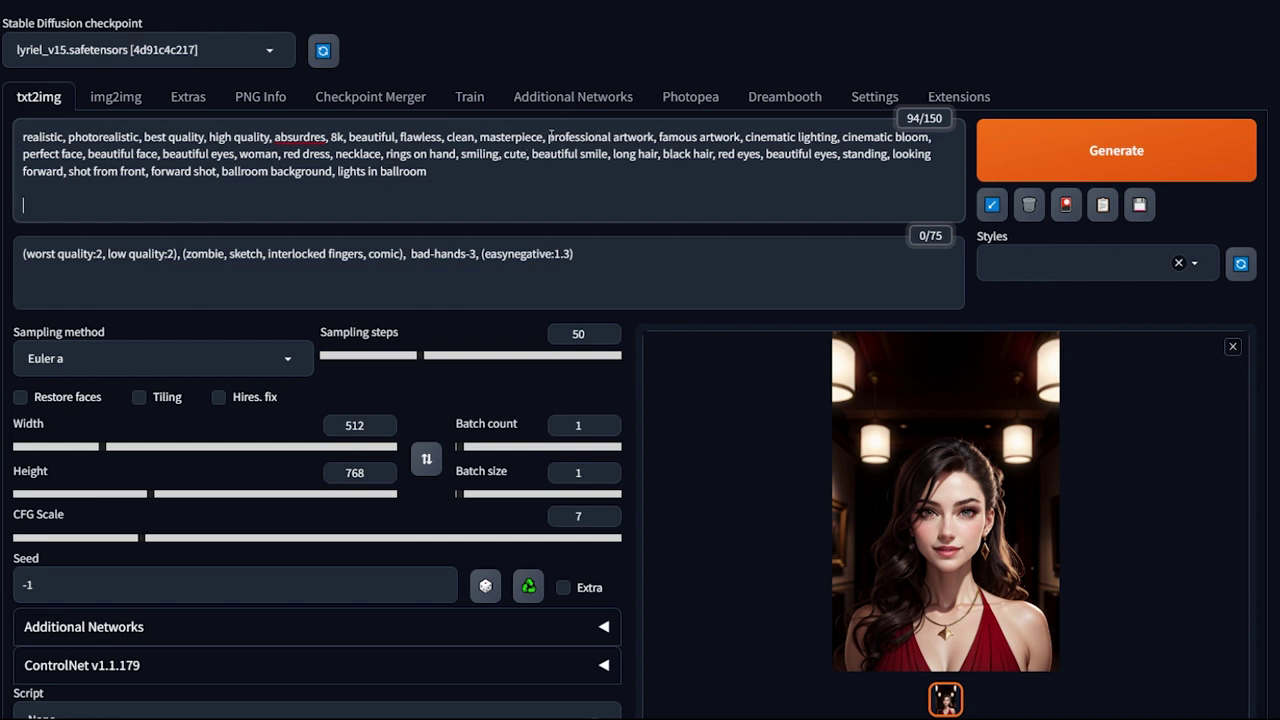
drag(543, 135, 23, 130)
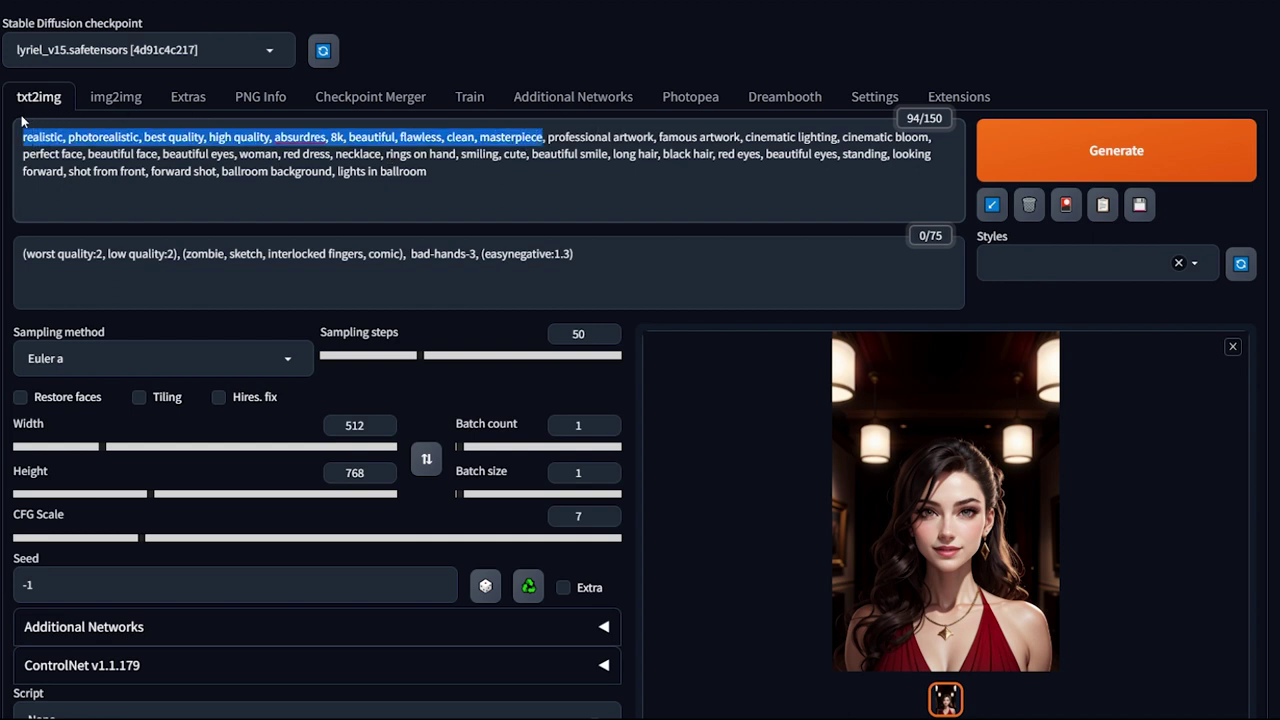
click(113, 137)
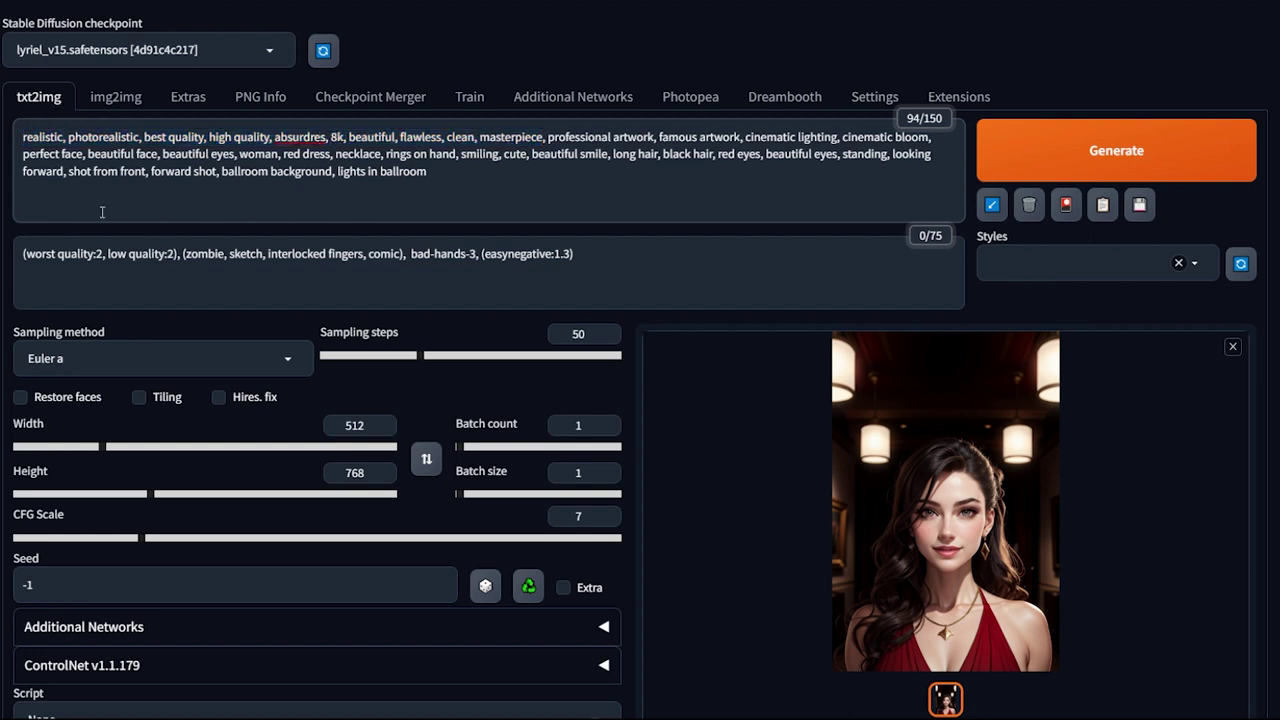
text(realistic)
text(,)
key(shift+Left)
key(shift+Left)
key(shift+Left)
key(shift+Left)
key(shift+Left)
key(shift+Left)
key(shift+Left)
key(shift+Left)
key(shift+Left)
key(shift+Left)
key(ctrl+Up)
- Append masterpiece after (realistic:1.1) on the new line
drag(480, 137, 160, 154)
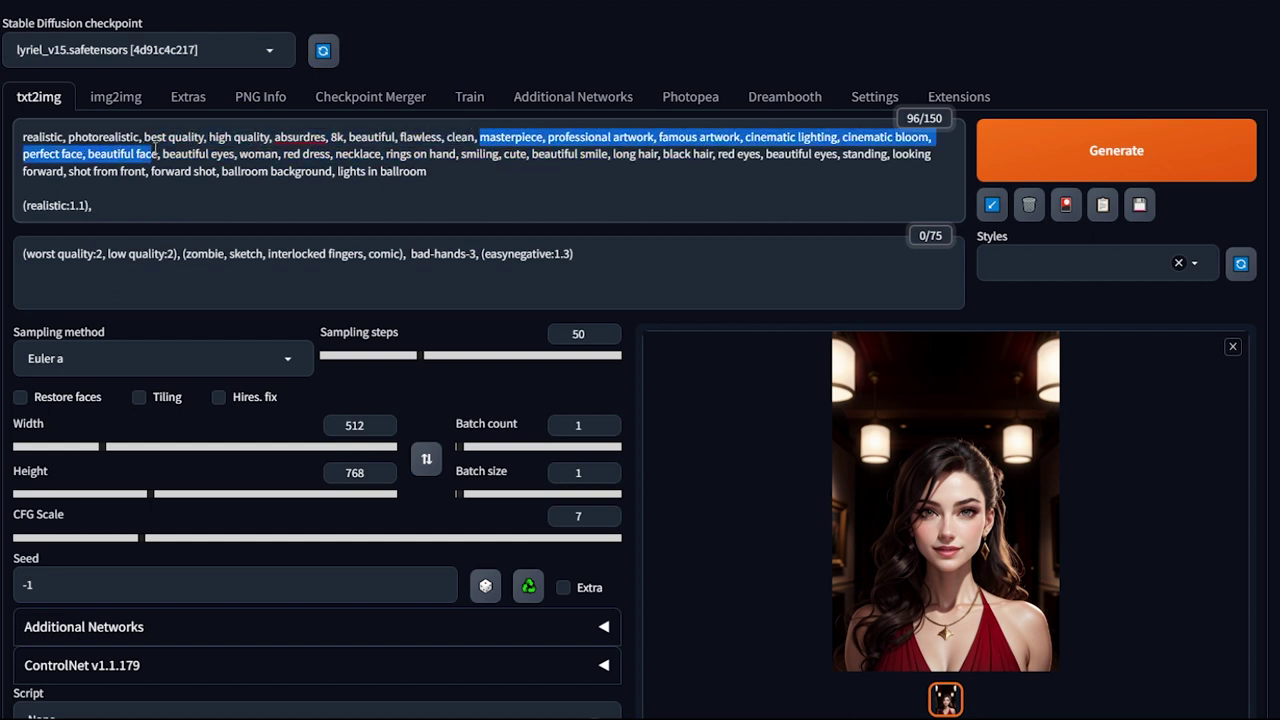
click(411, 171)
double_click(520, 137)
key(ctrl+c)
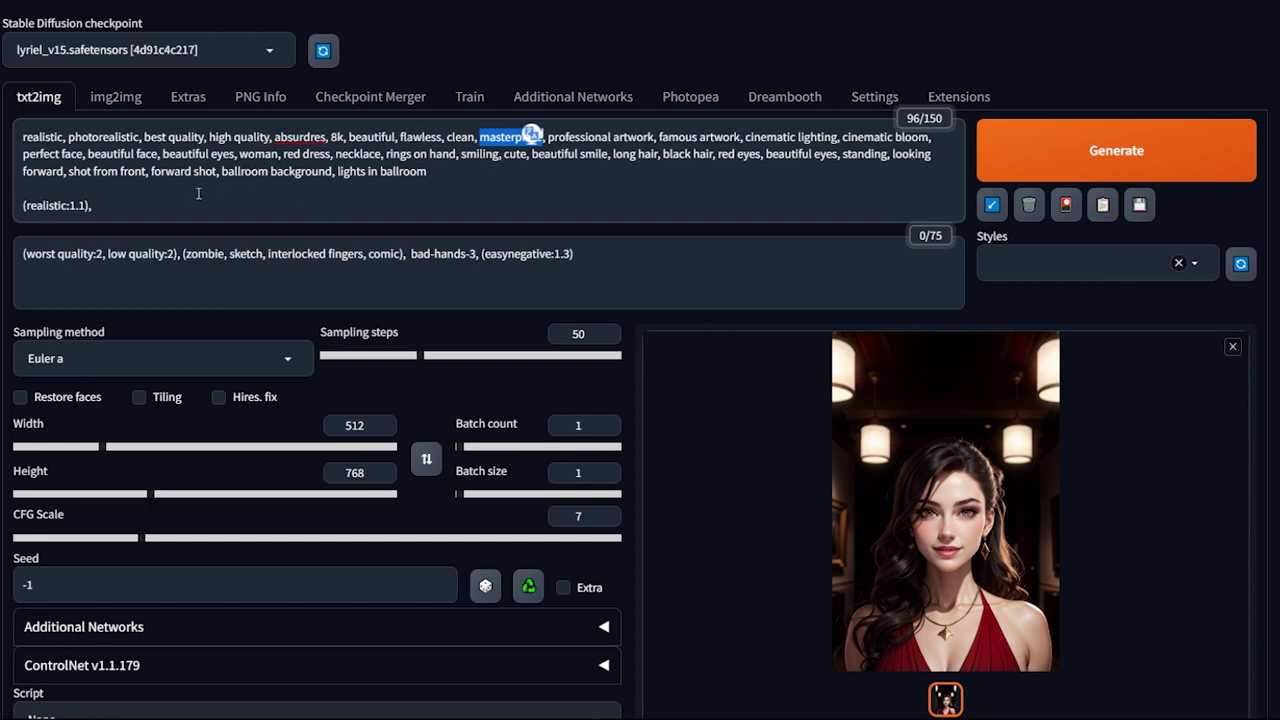
click(189, 204)
key(ctrl+v)
text(,)
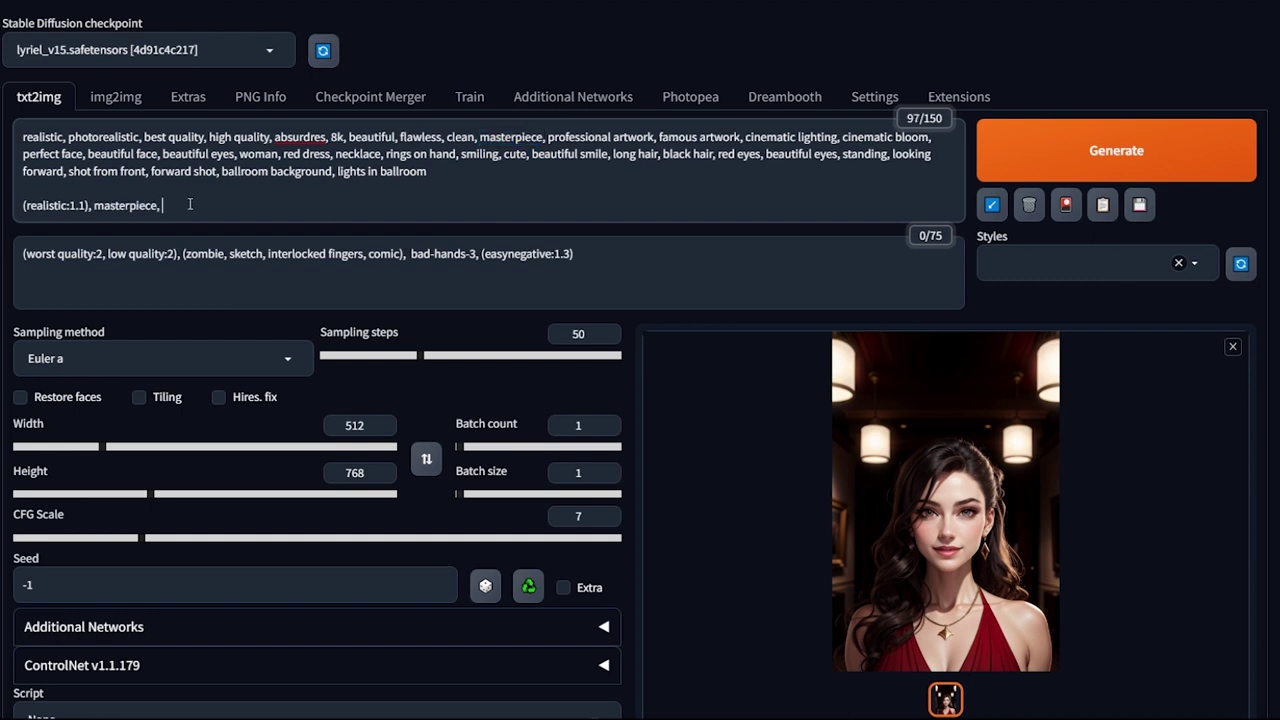
- Add woman through smiling plus 'long hair, black hair, red eyes, standing,' to the line
drag(23, 153, 236, 155)
click(240, 155)
drag(236, 155, 23, 156)
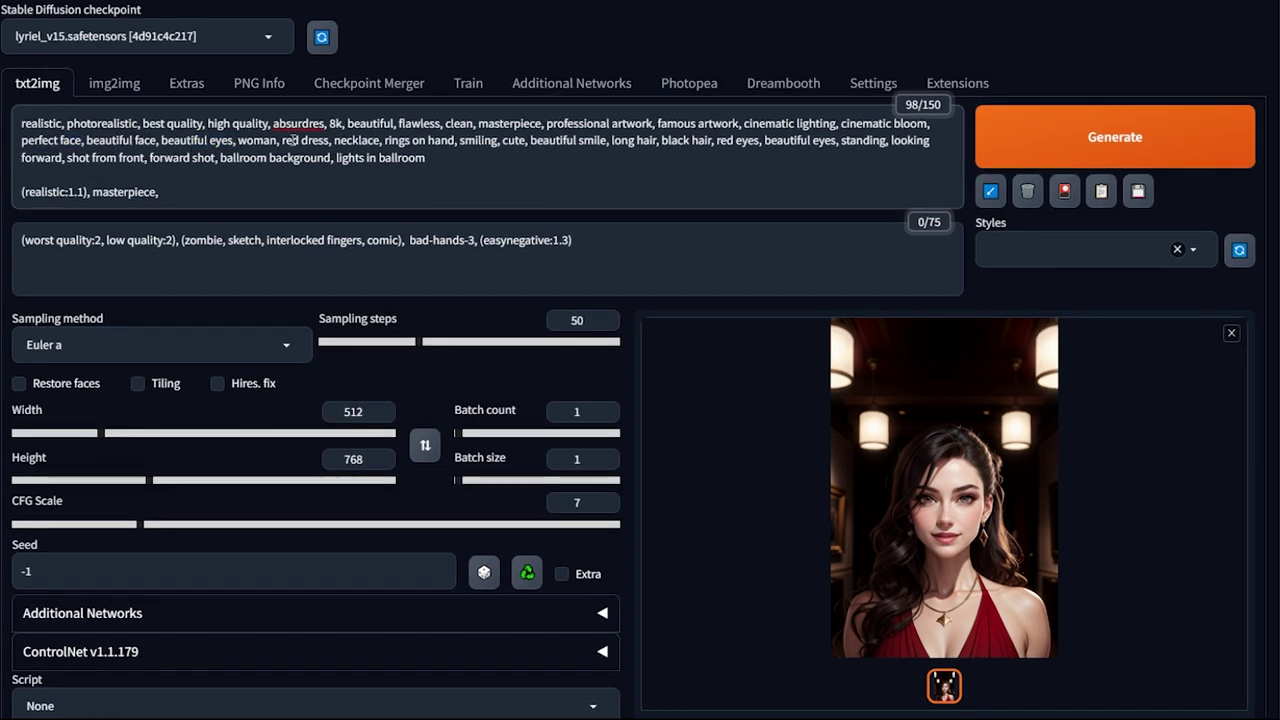
drag(239, 155, 382, 141)
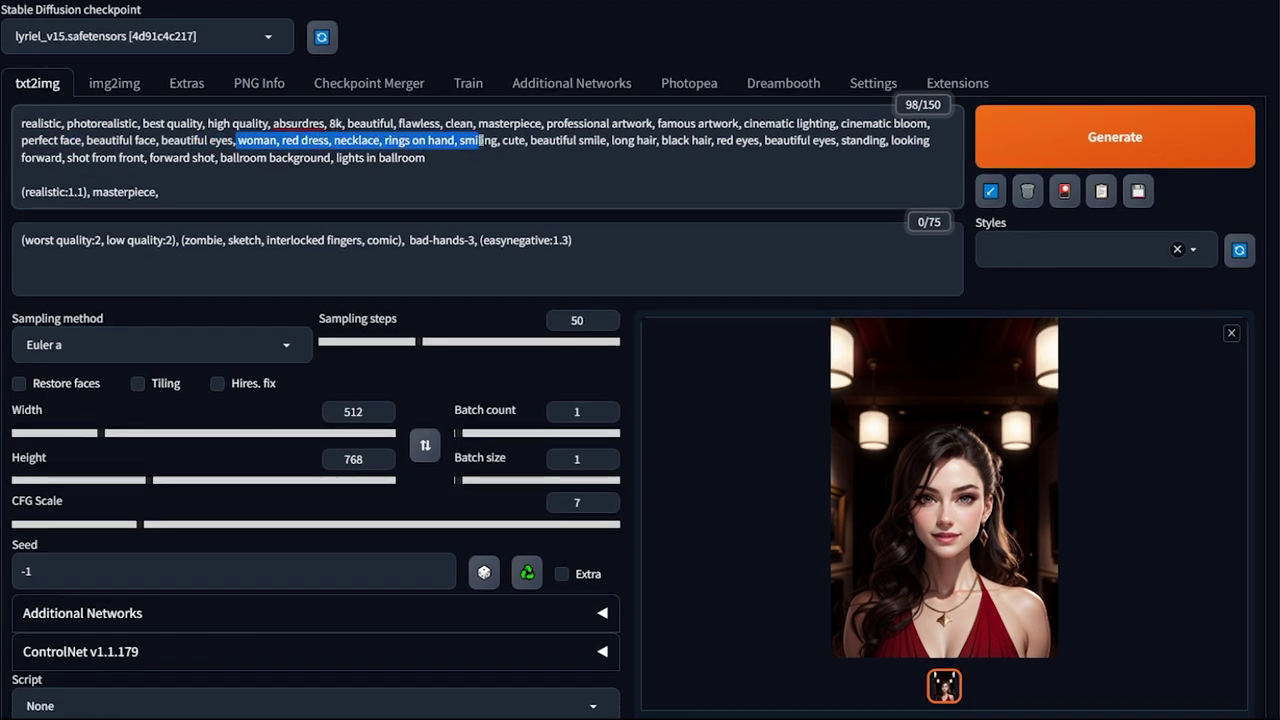
drag(484, 141, 264, 194)
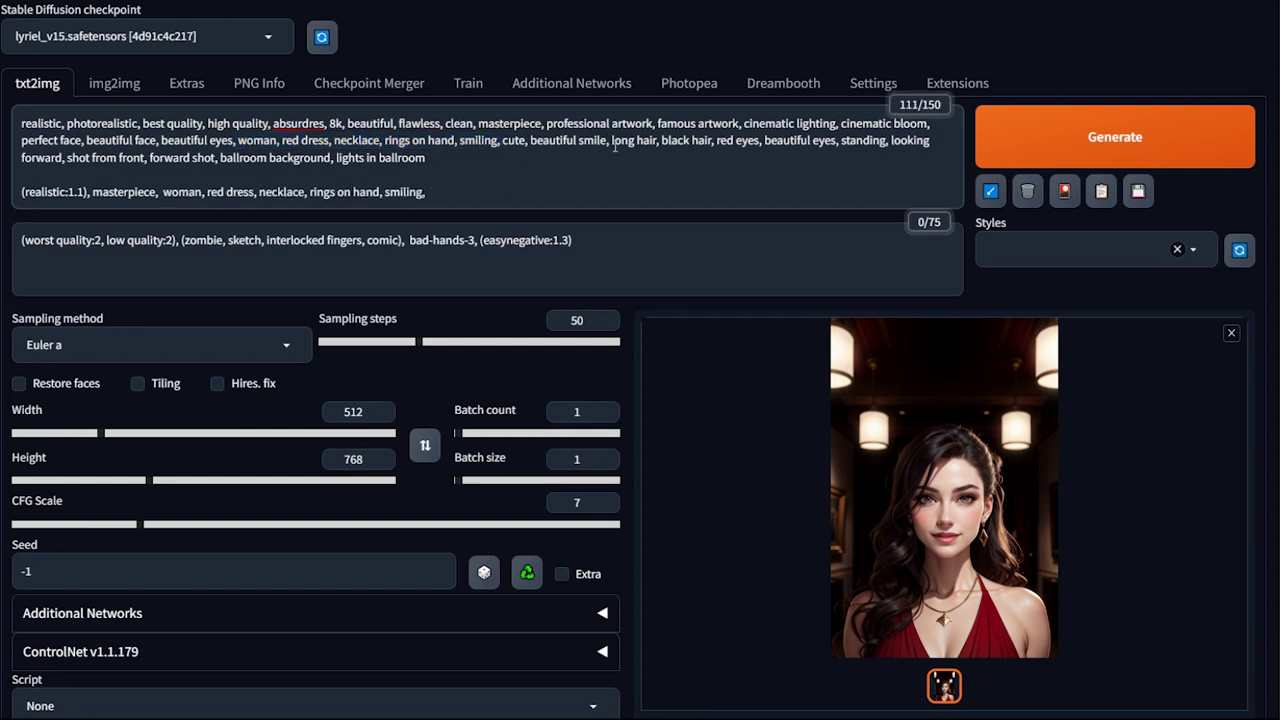
text(long hair, black hair, red eyes, standing,)
- End with 'shot from front, lighted ballroom background' and delete the original long prompt
drag(66, 158, 628, 192)
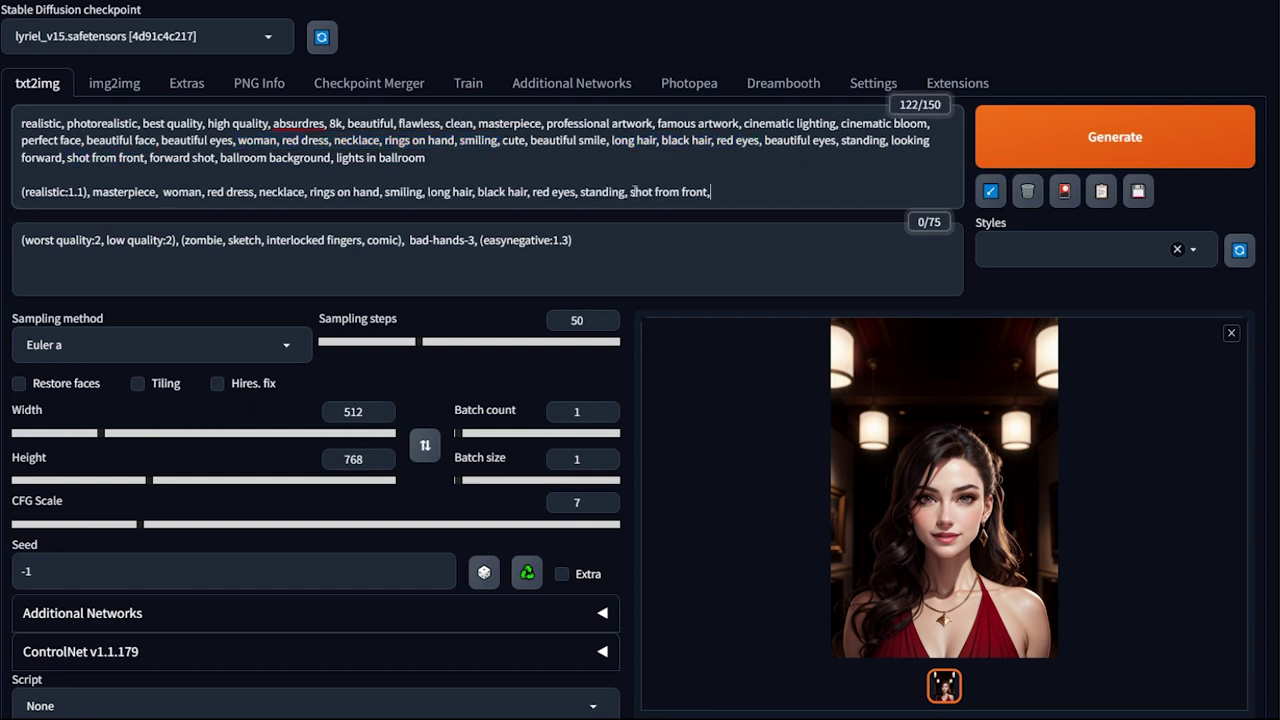
click(714, 192)
text(ballroom background)
click(712, 192)
text(lighted)
drag(426, 158, 20, 122)
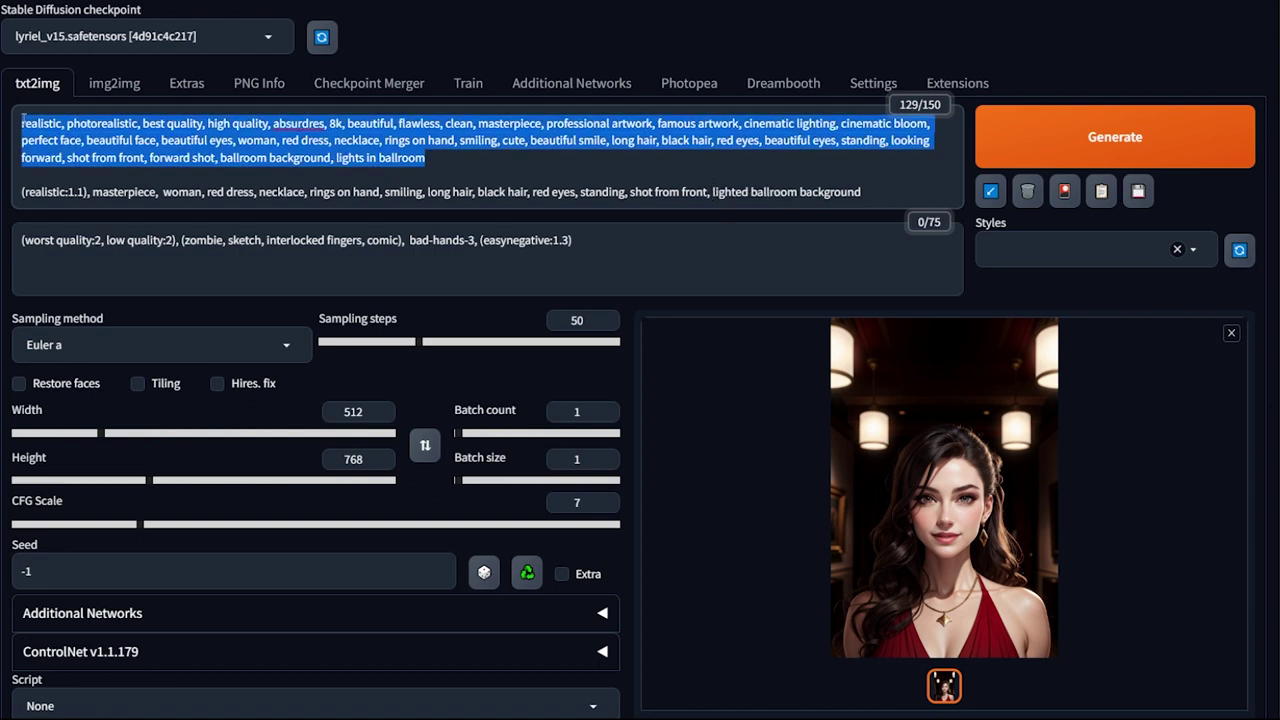
key(BackSpace)
key(BackSpace)
key(BackSpace)
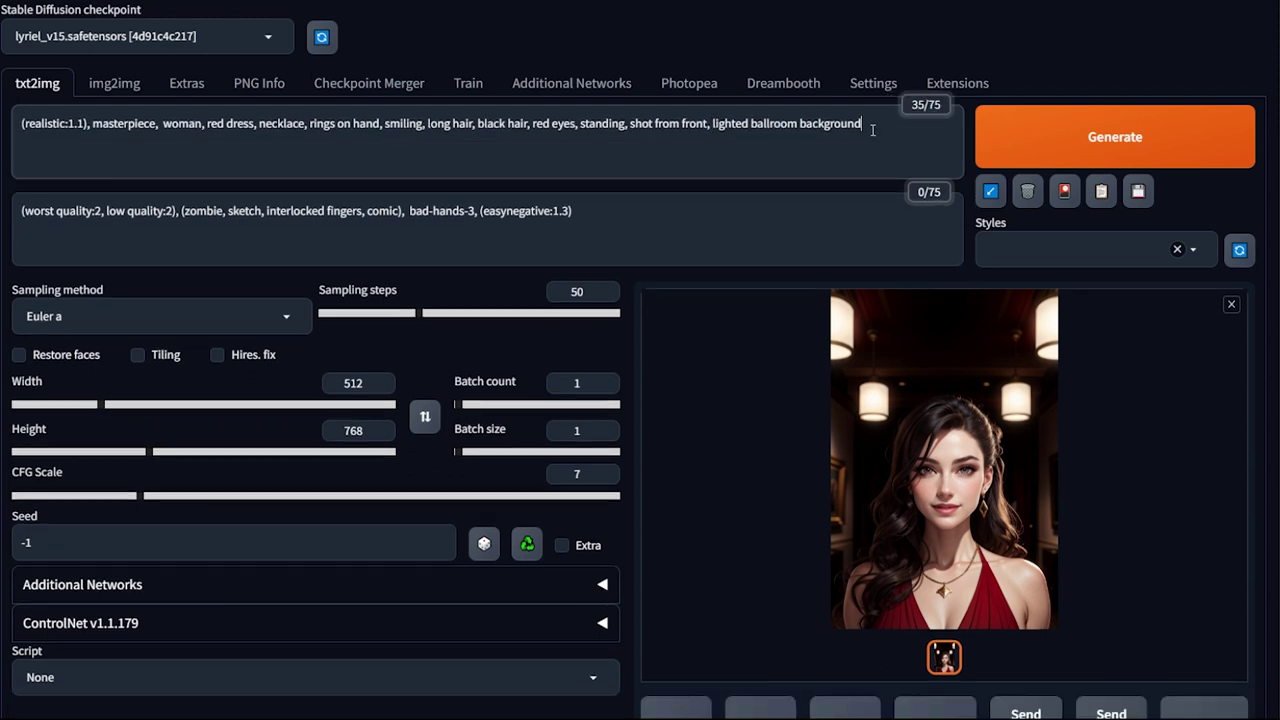
- Generate from the short prompt, view the portrait full-screen, then start adding royal ballroom terms
click(1092, 132)
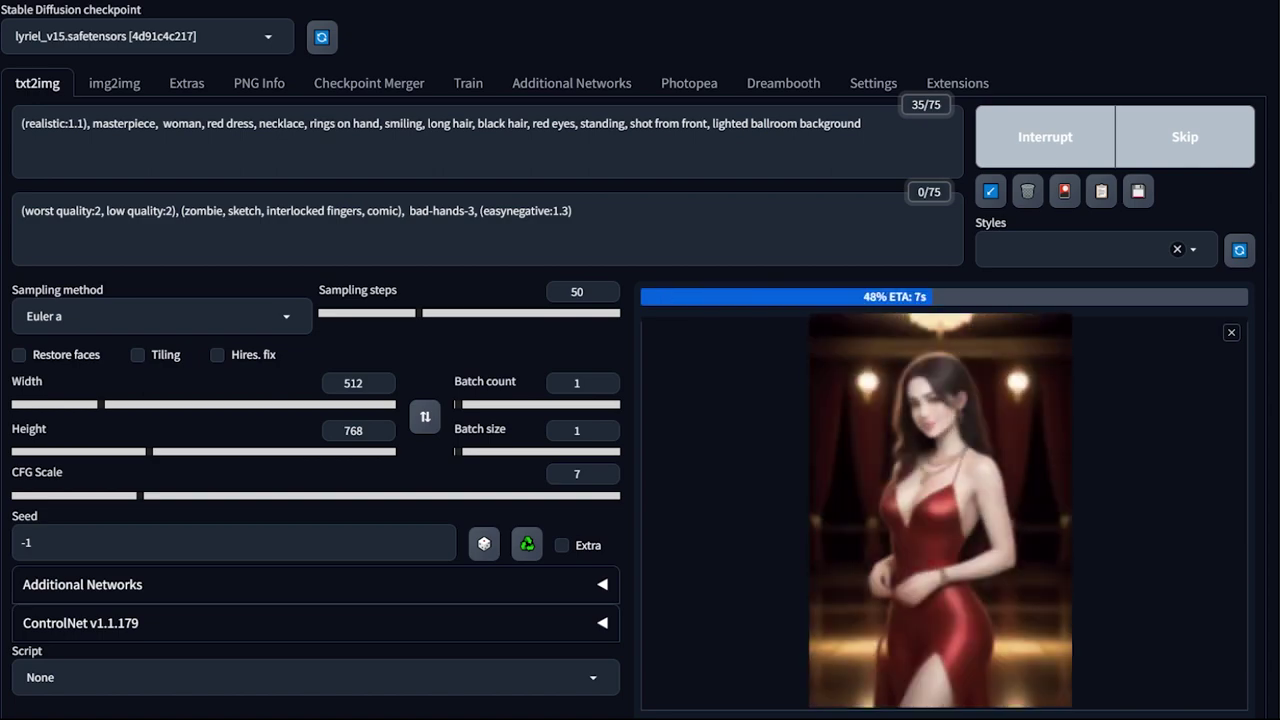
click(976, 390)
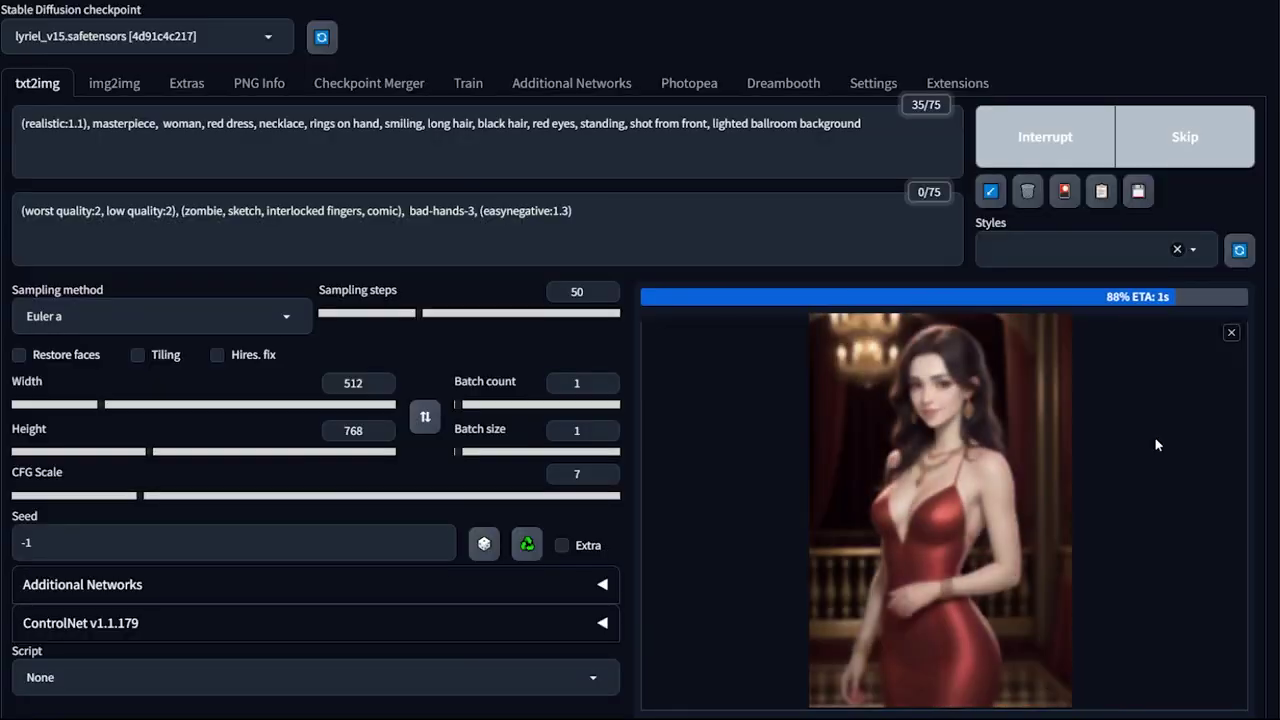
click(992, 416)
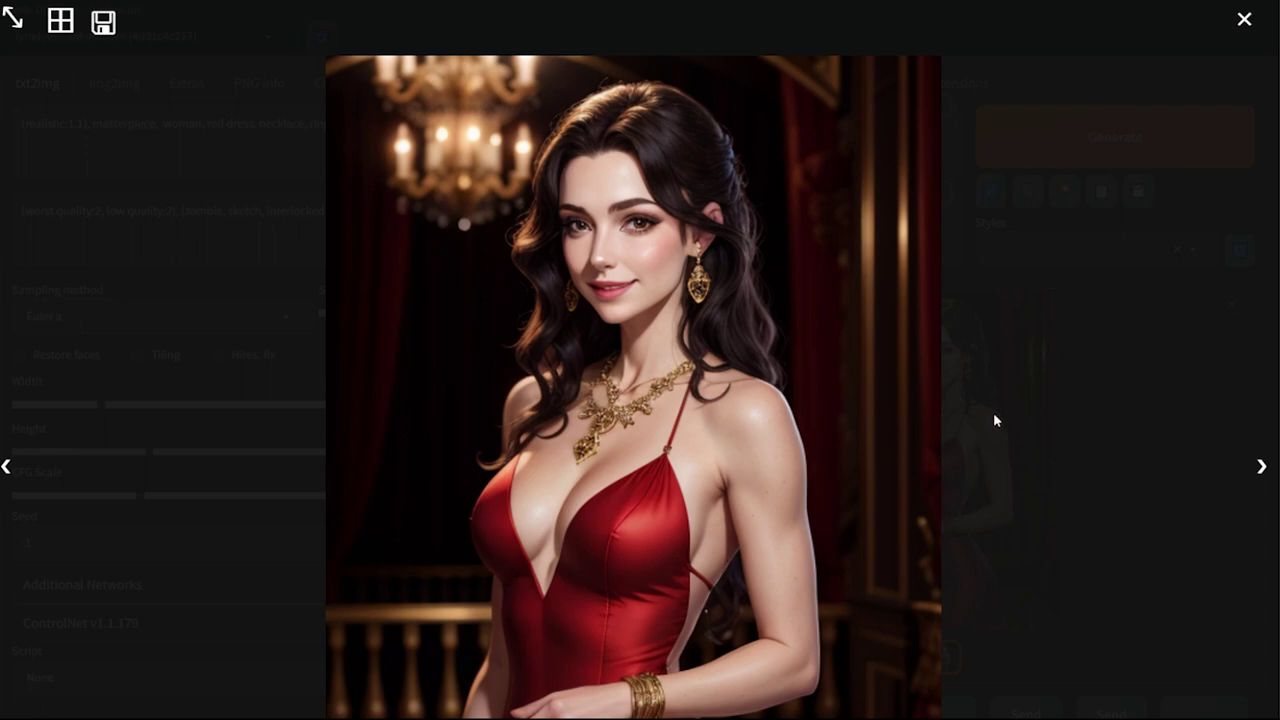
click(1073, 426)
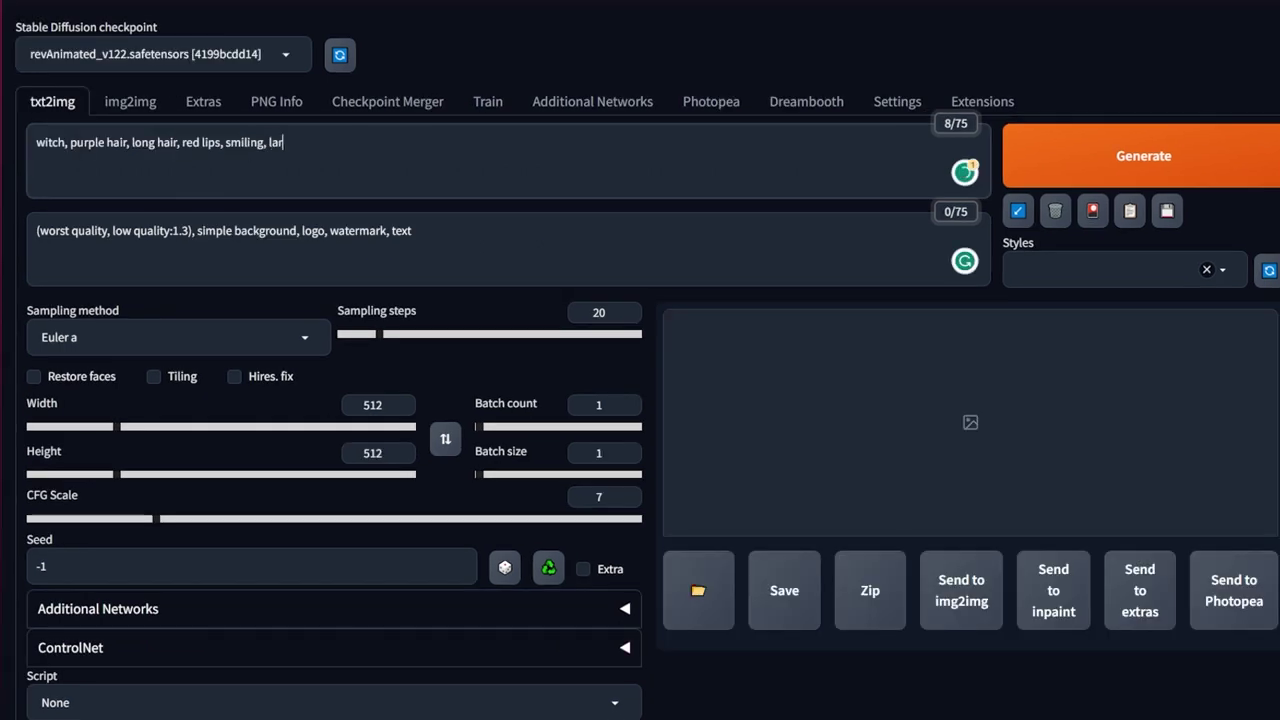
text(rge breasts, royal dress, royal ballroom, lights,)
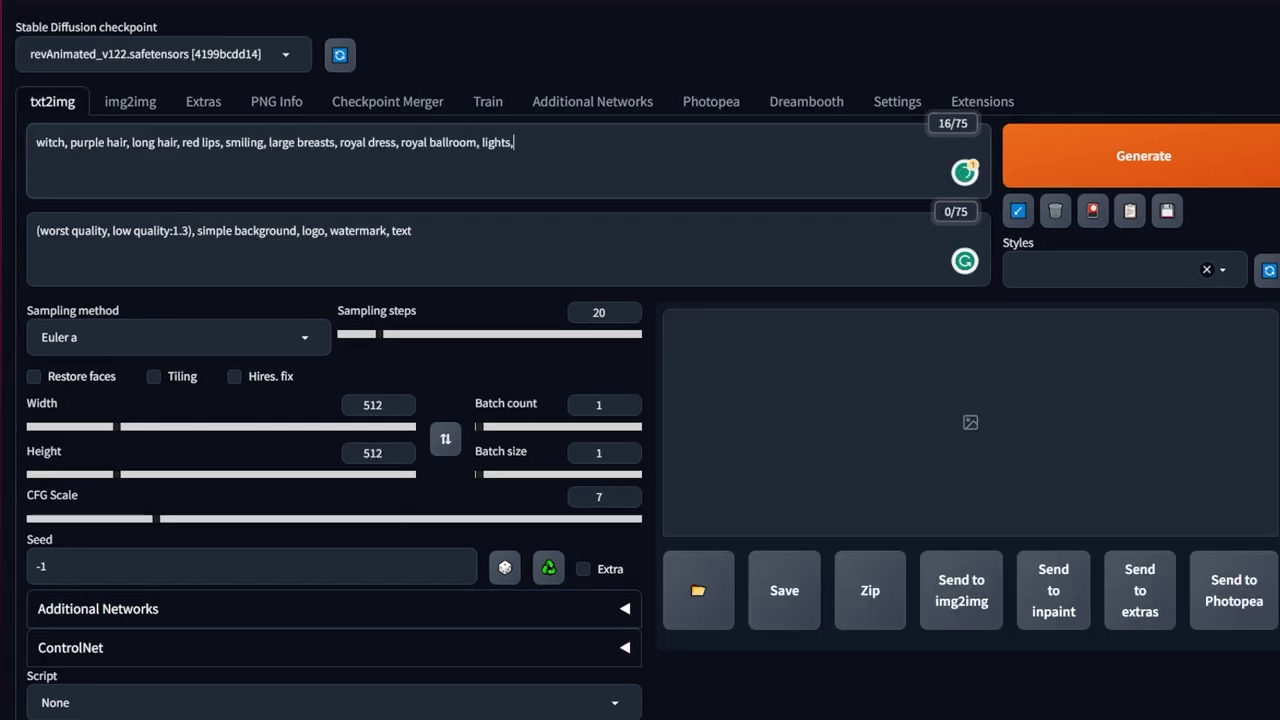
text( night, magic, wallpaper, magic effects, fantasy)
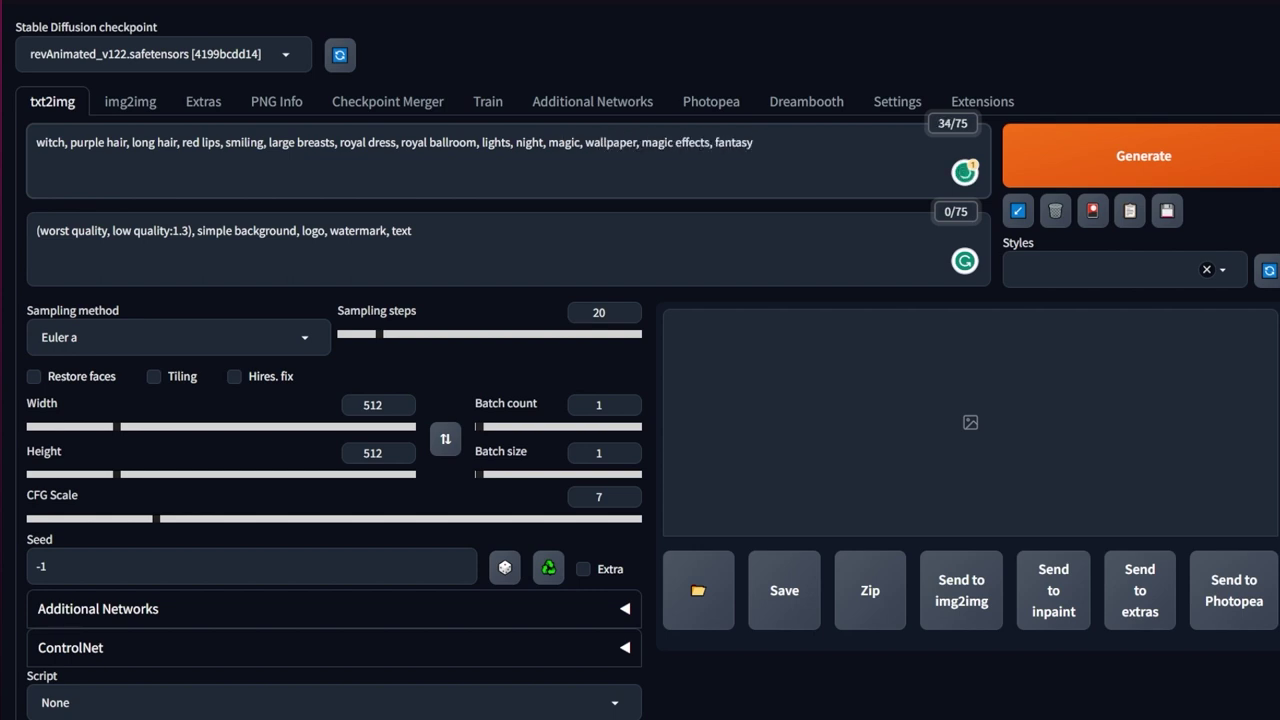
- Set 50 sampling steps and height 768, generate, and browse the results full-screen
double_click(638, 314)
text(50)
double_click(414, 451)
text(768)
key(ctrl+Return)
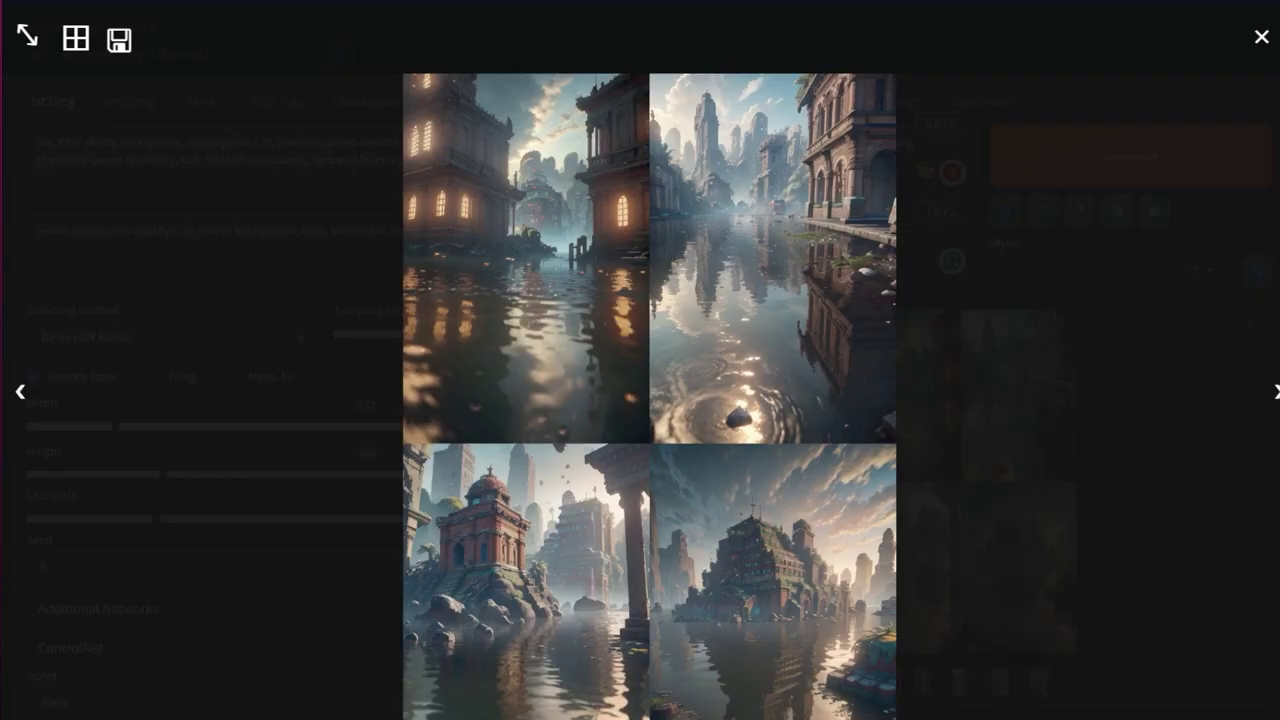
key(Escape)
key(Right)
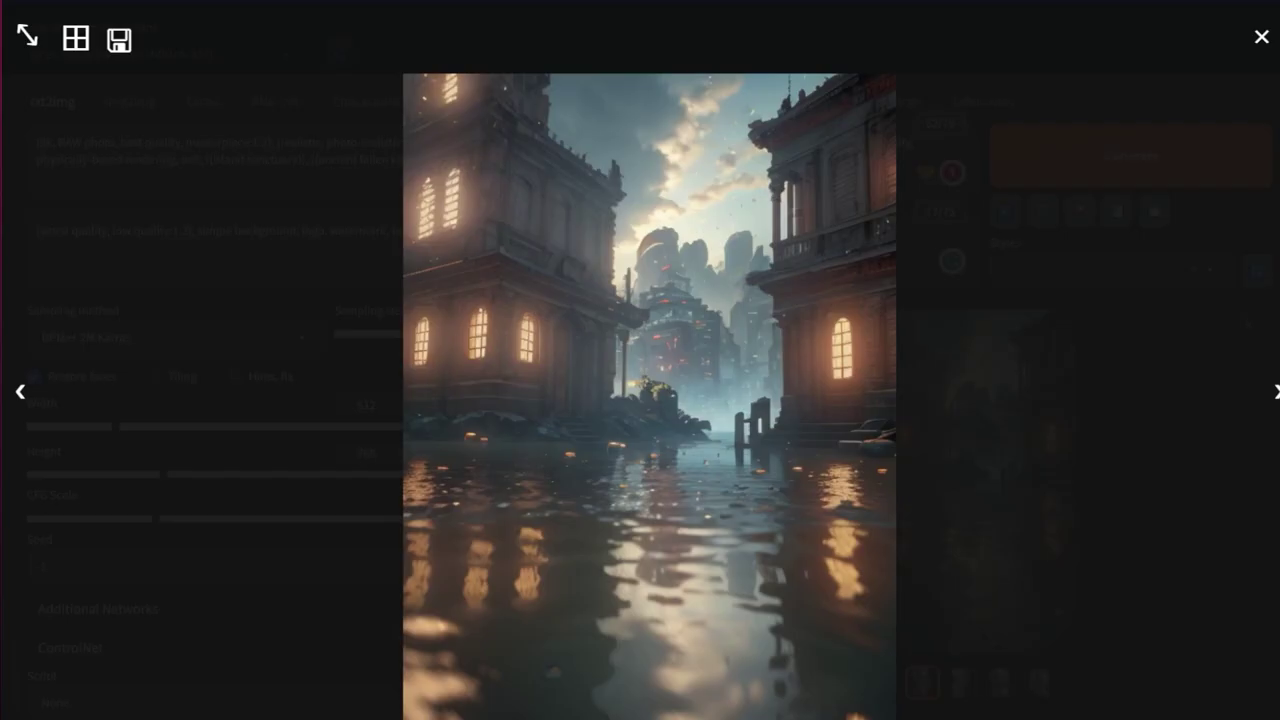
key(Escape)
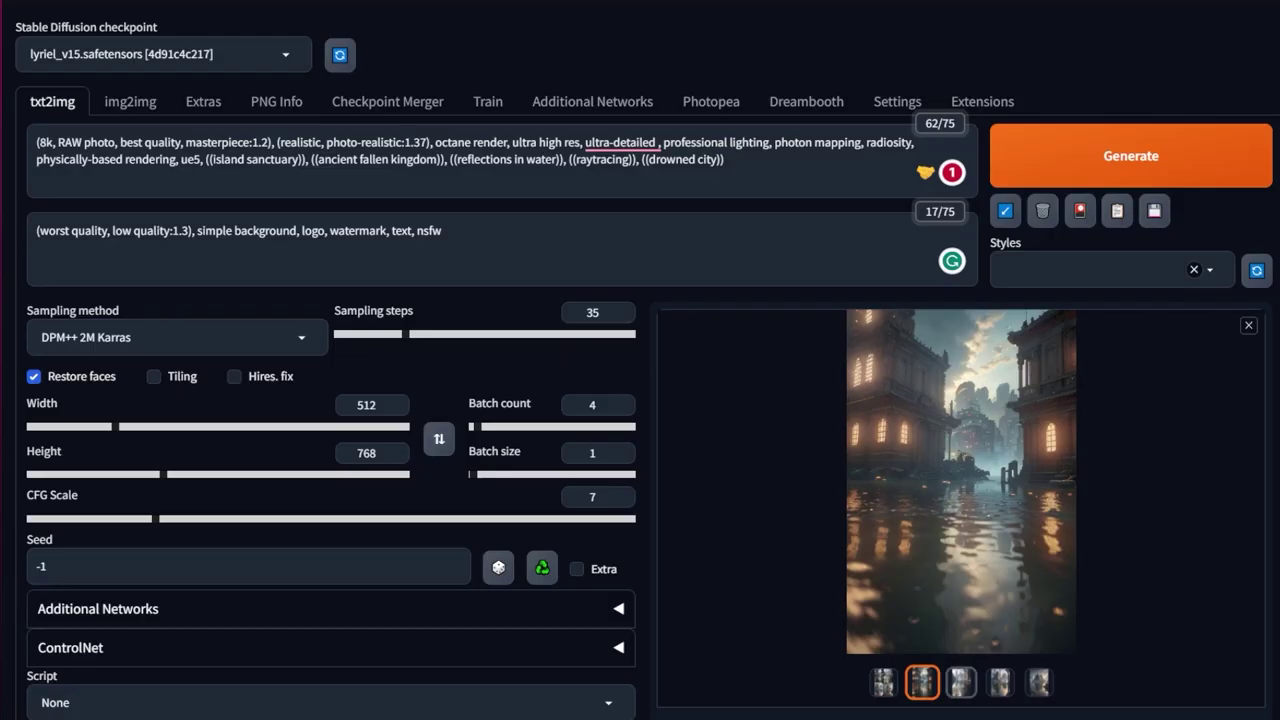
- Begin the prompt's new line with (realistic:1.1), masterpiece, and select the face and eye terms
click(138, 306)
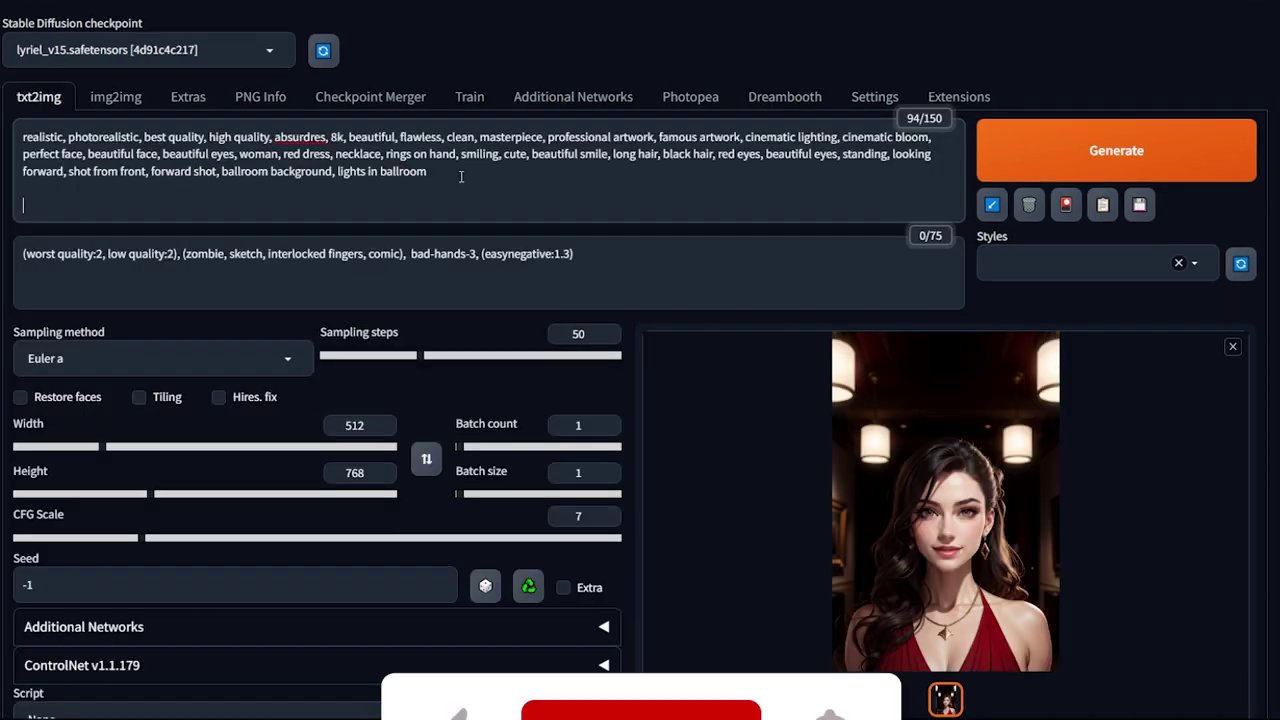
drag(543, 137, 20, 120)
click(60, 205)
text(realistic,)
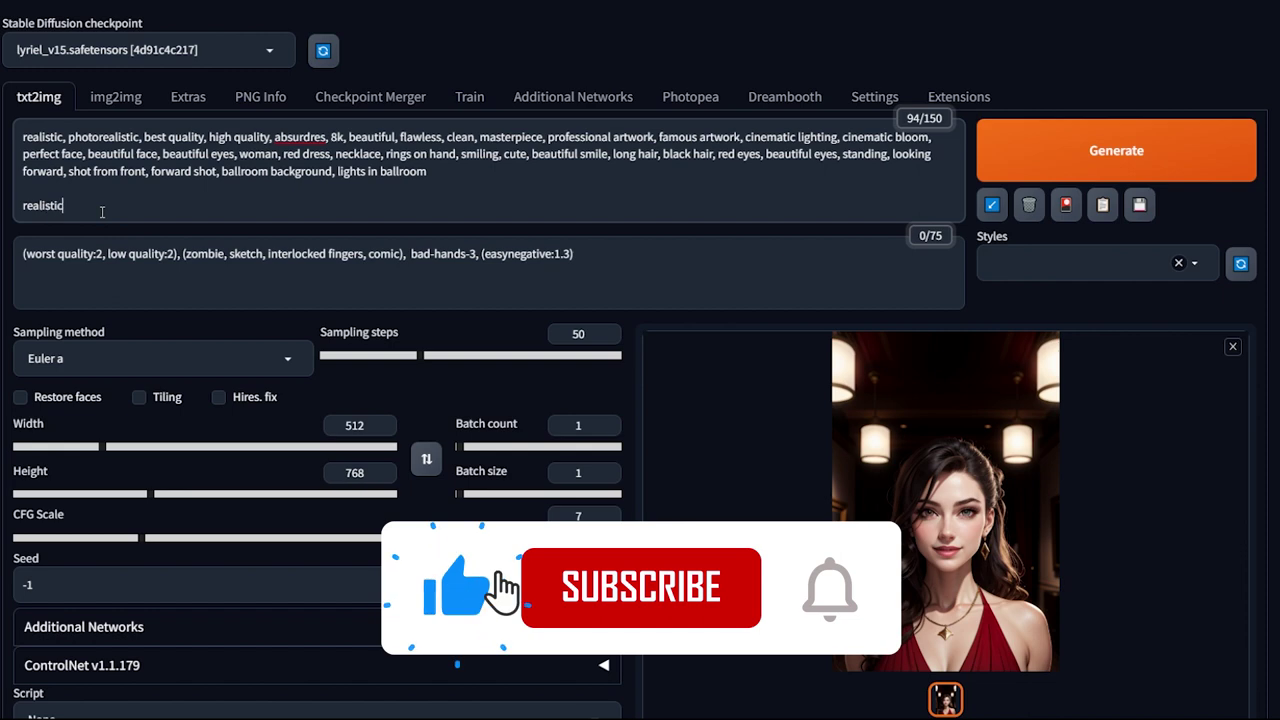
double_click(40, 205)
key(ctrl+Up)
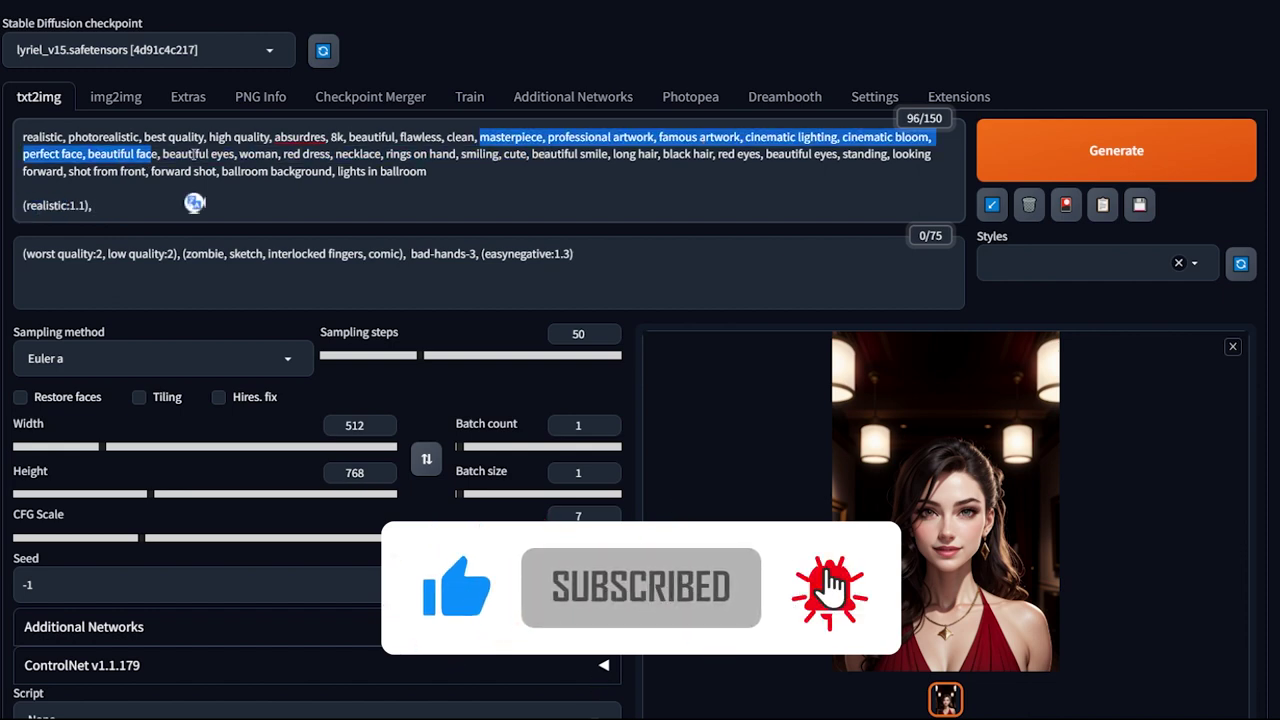
text(masterpiece,)
drag(22, 154, 243, 157)
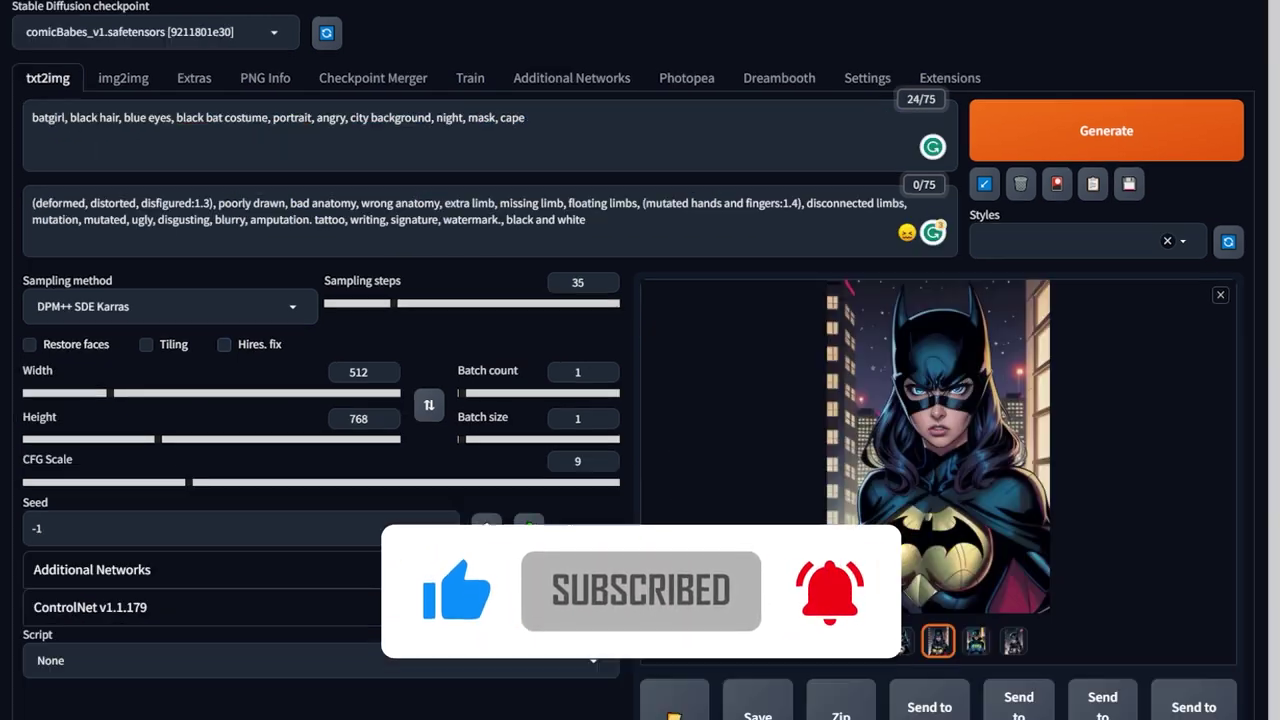
- Enable Hires. fix using the R-ESRGAN 4x+ Anime6B upscaler
click(224, 344)
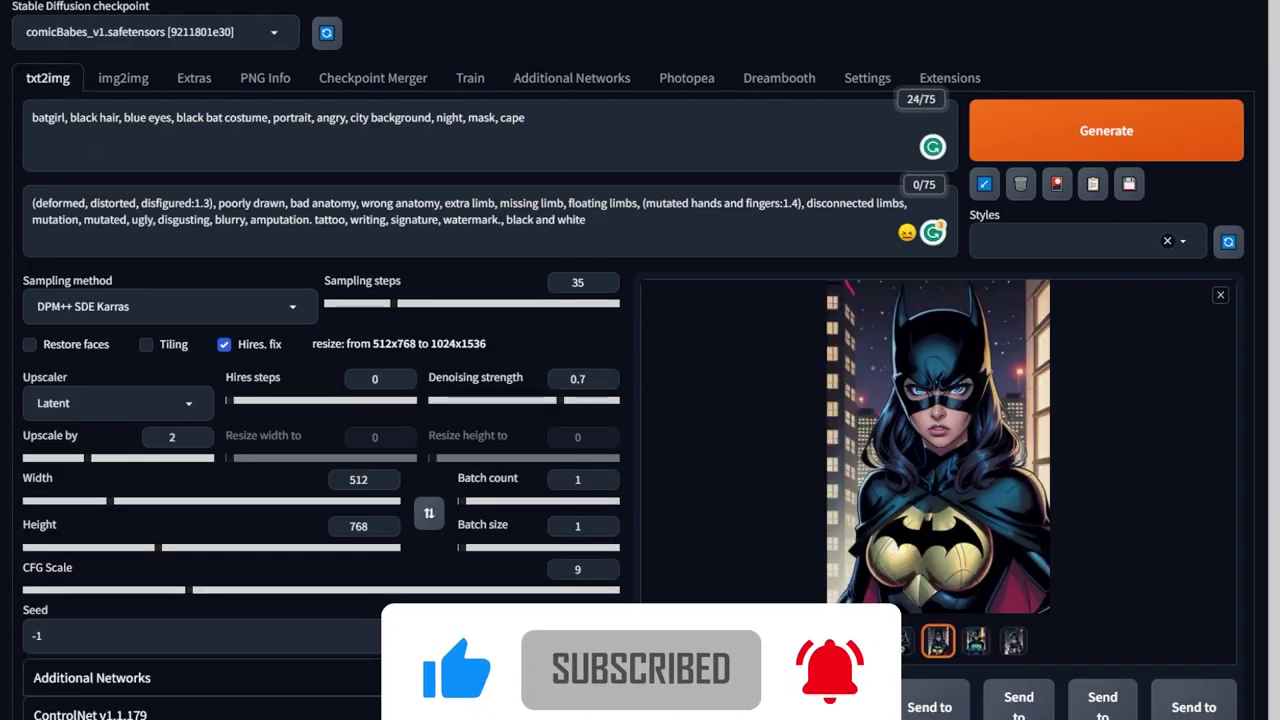
click(117, 403)
click(95, 646)
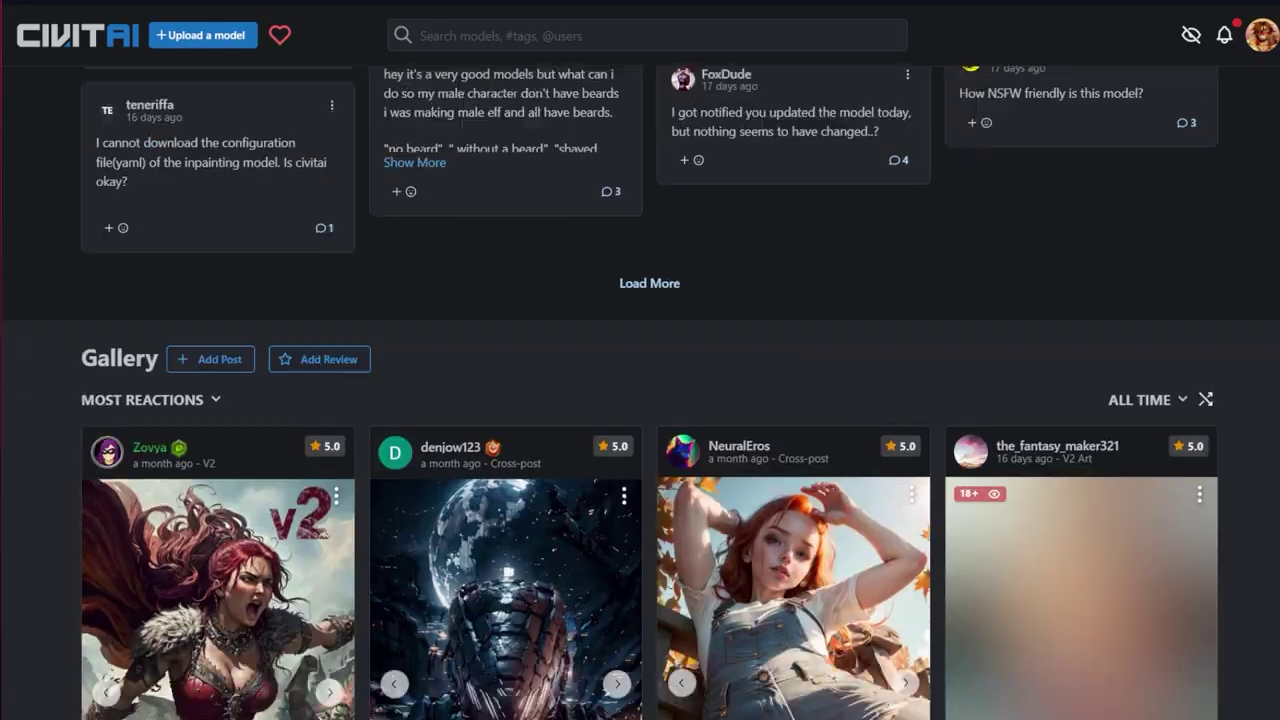
scroll(640, 400, down, 5)
scroll(640, 400, down, 15)
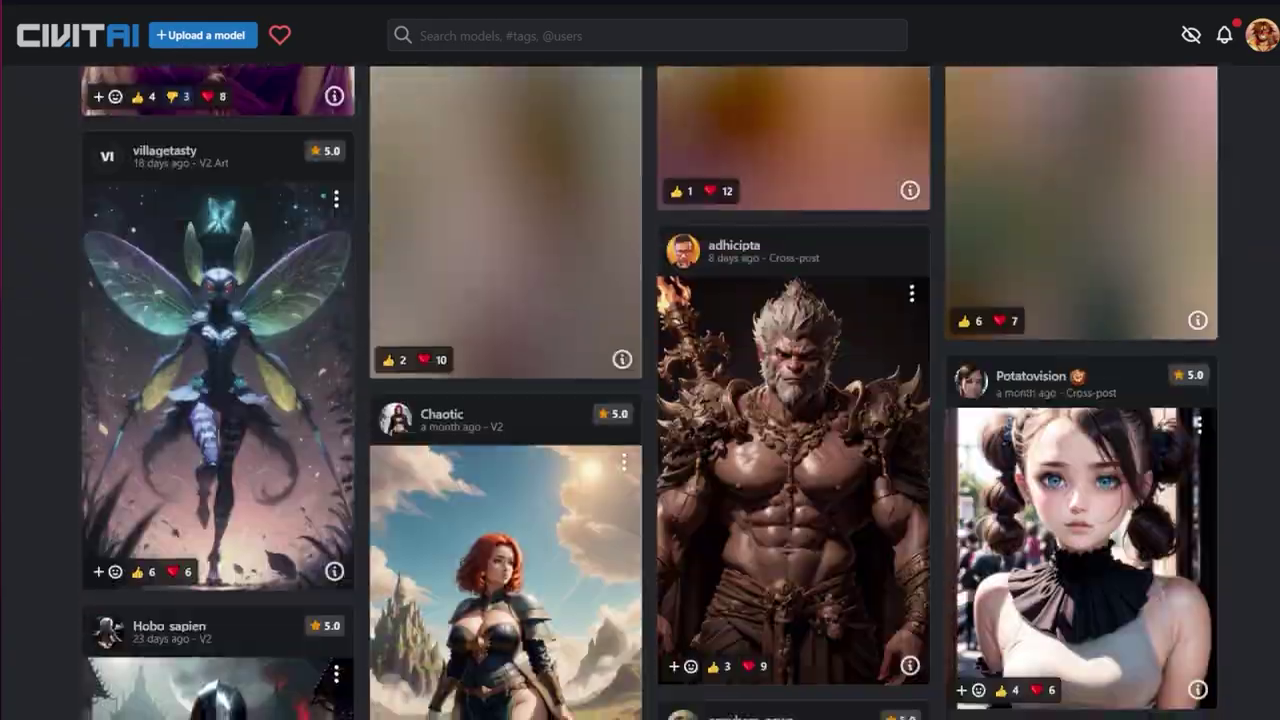